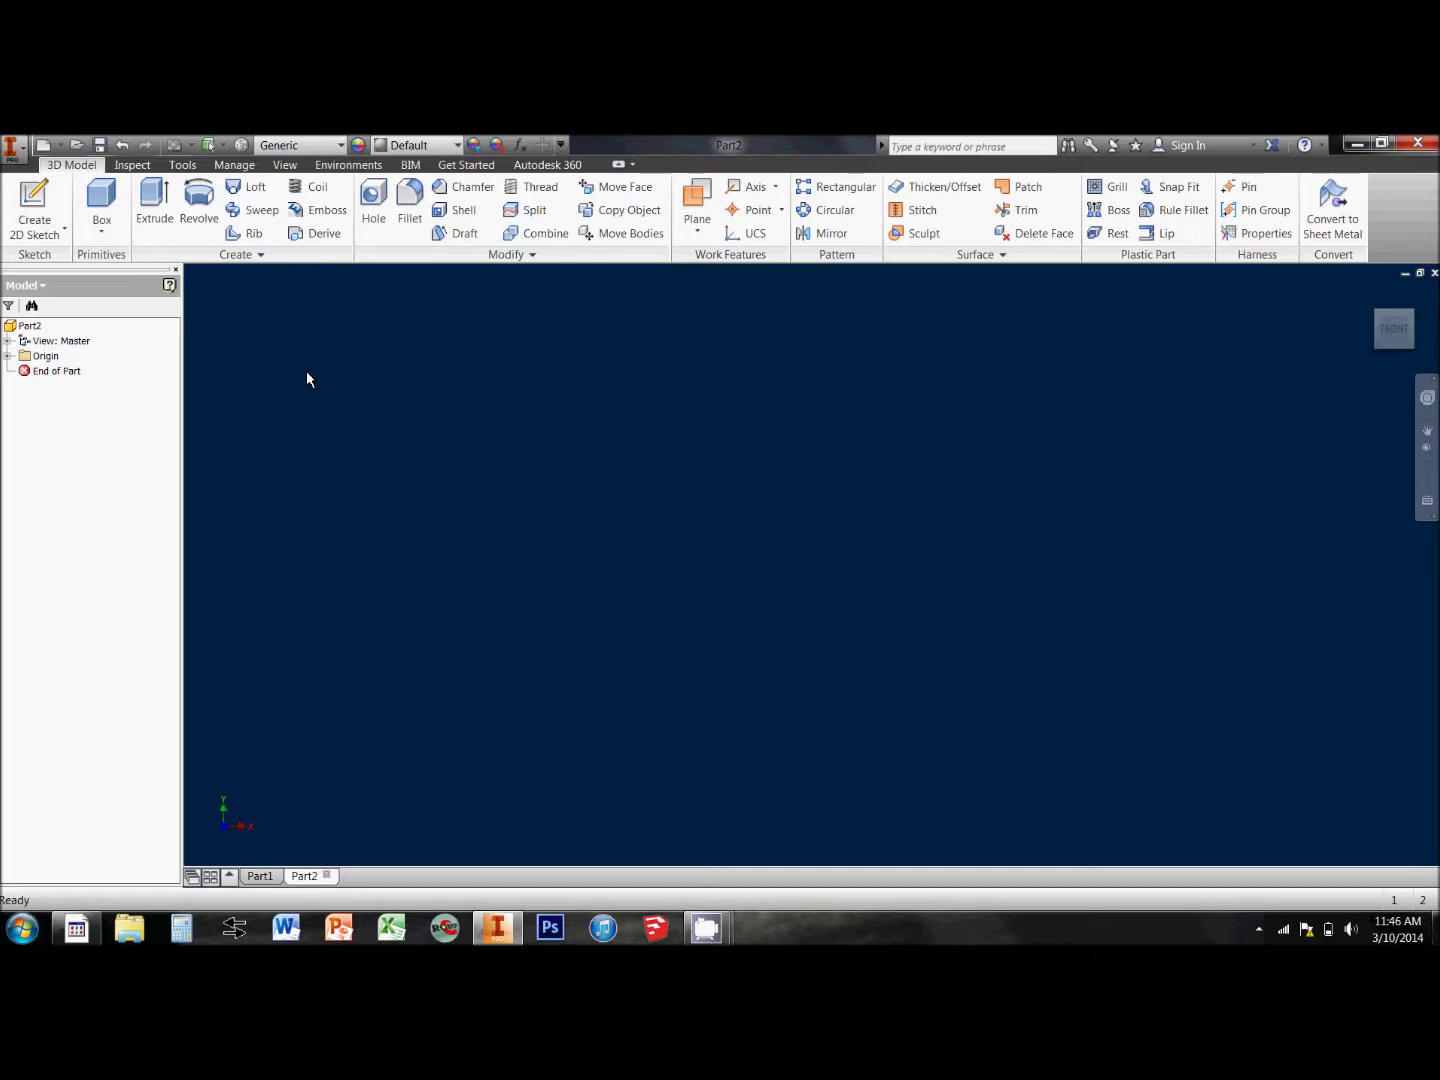
# Draw a centre-point circle at the origin on the XZ plane as Sketch1, then start another sketch
pyautogui.click(46, 207)
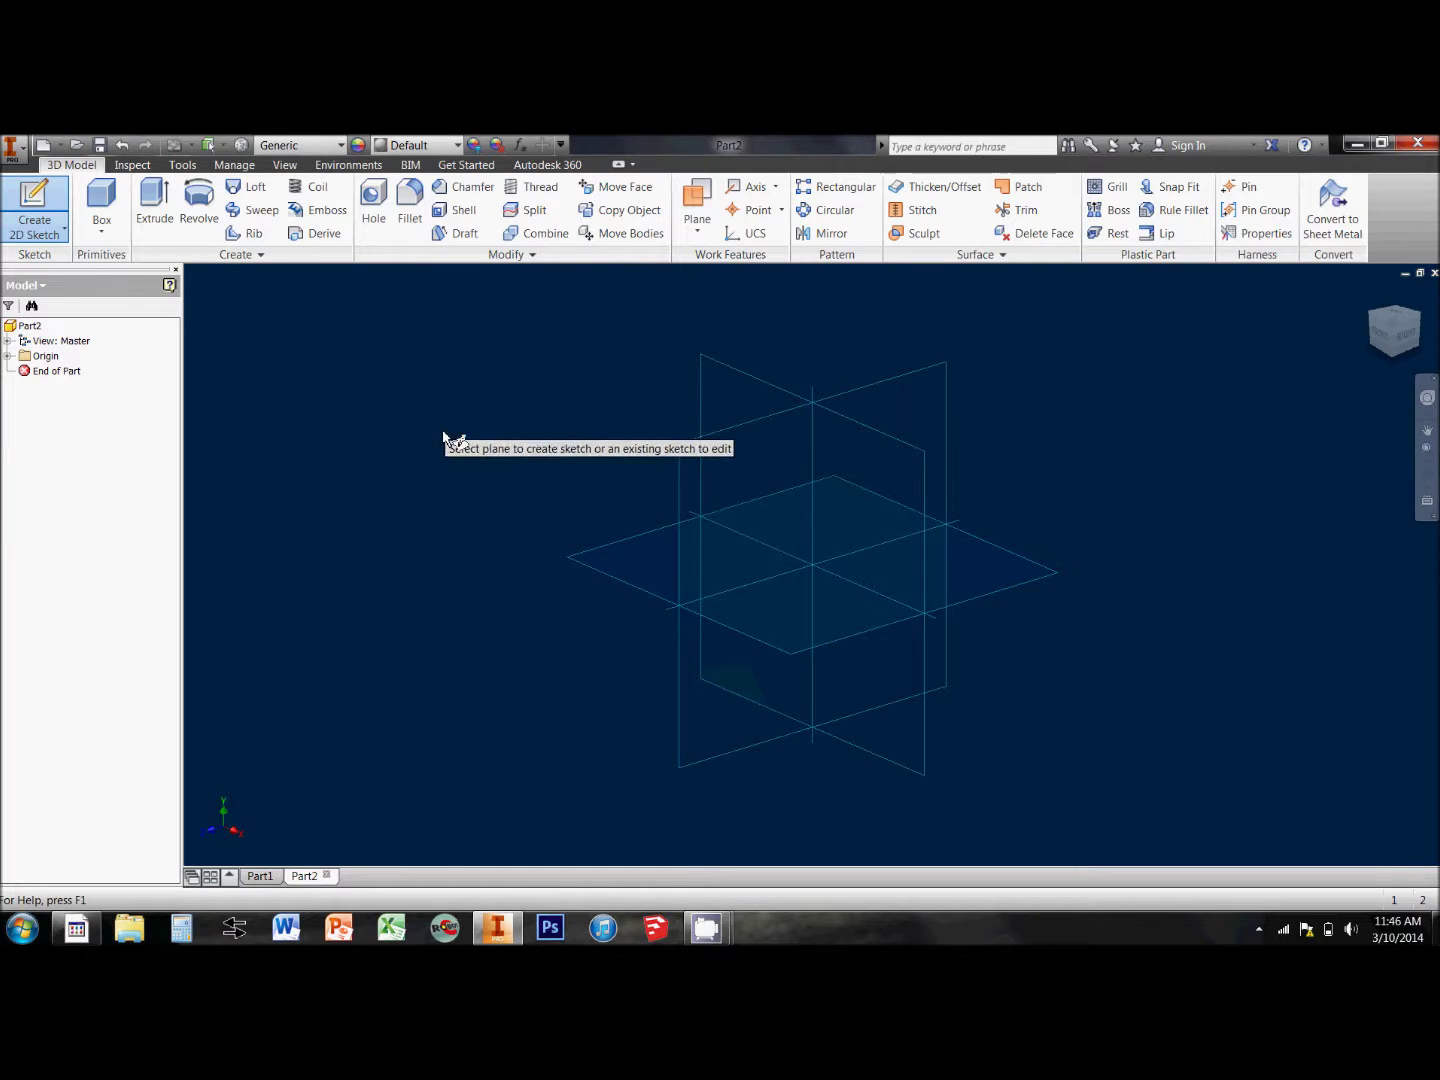
pyautogui.click(617, 557)
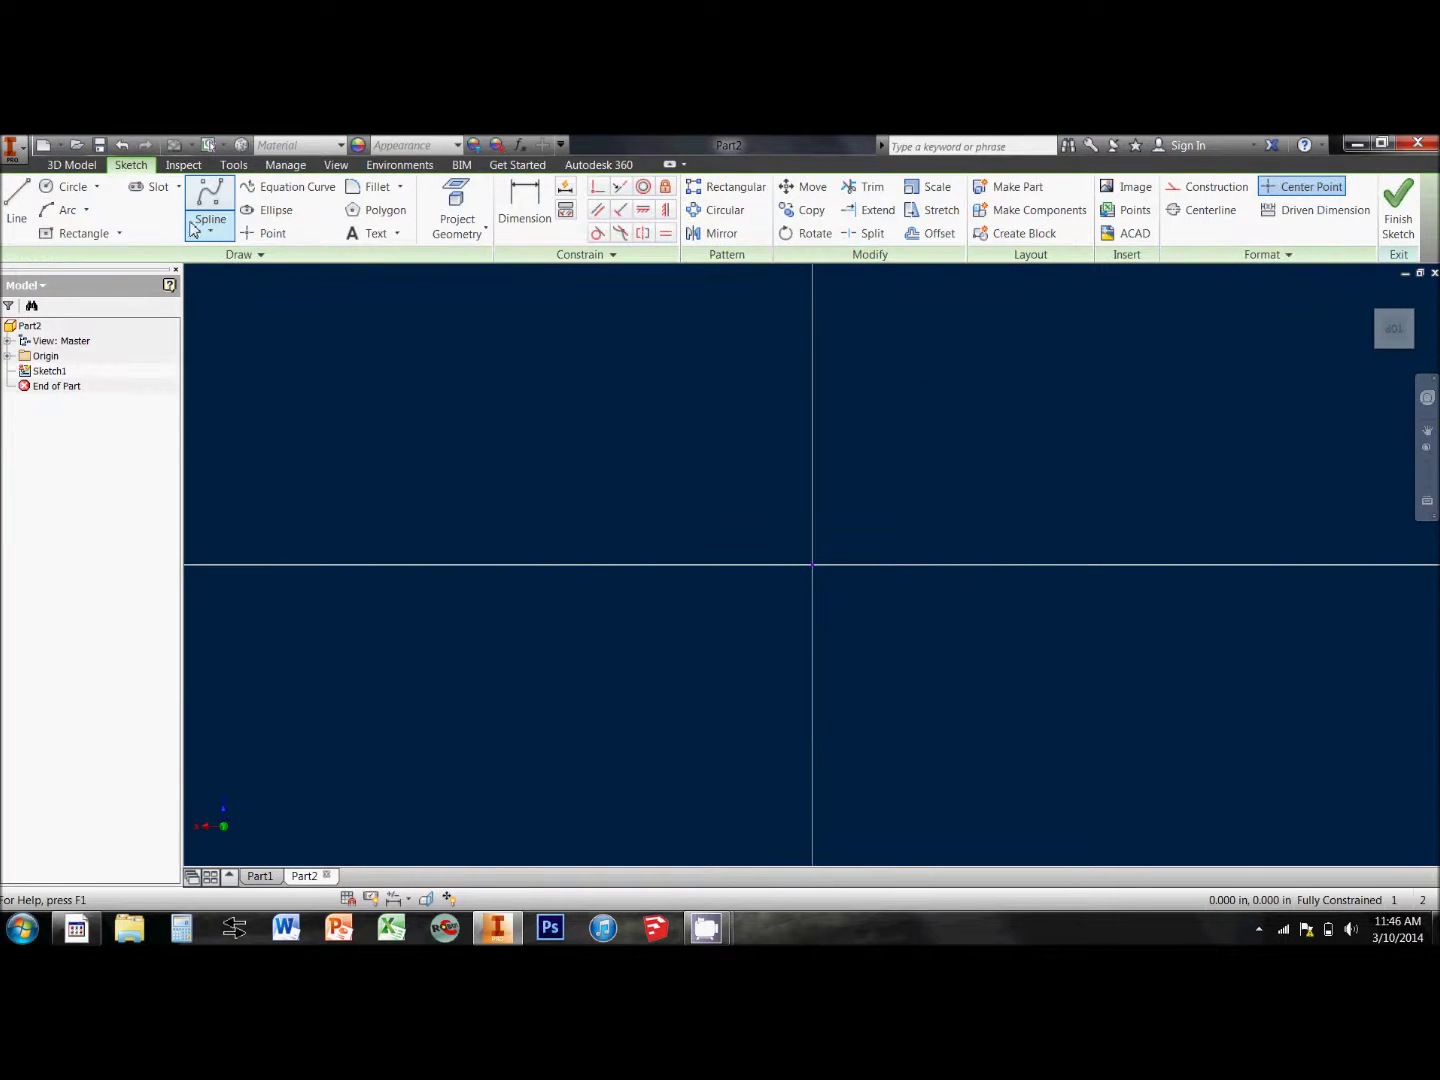
pyautogui.click(70, 187)
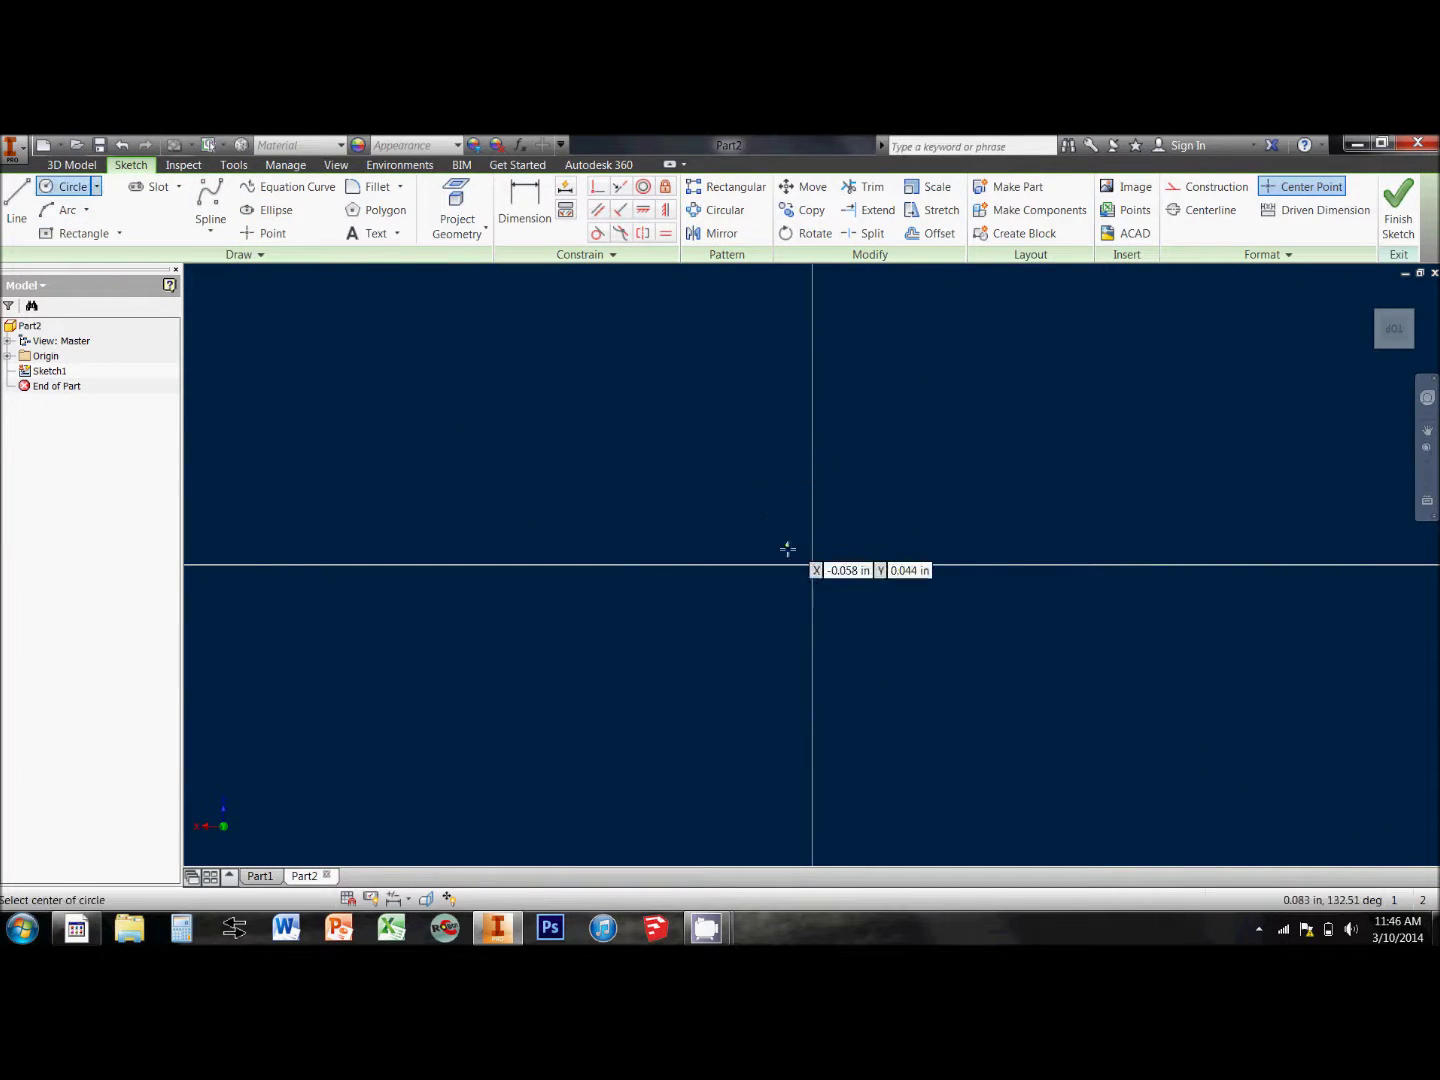
pyautogui.click(810, 562)
pyautogui.click(975, 481)
pyautogui.click(1399, 208)
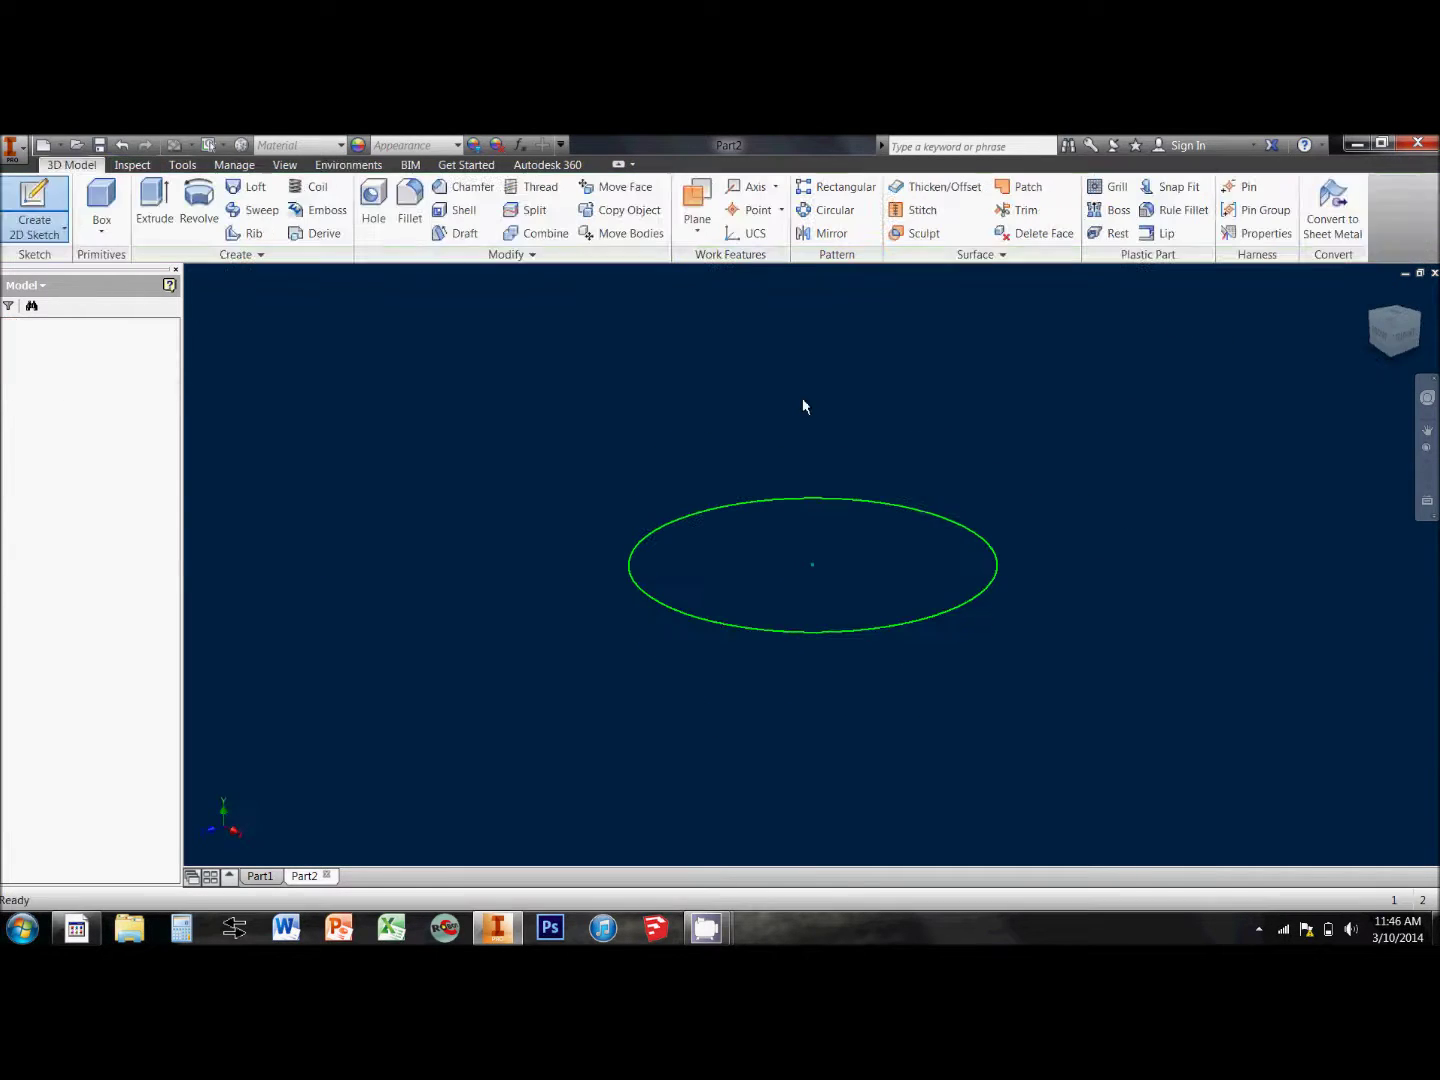
pyautogui.click(34, 203)
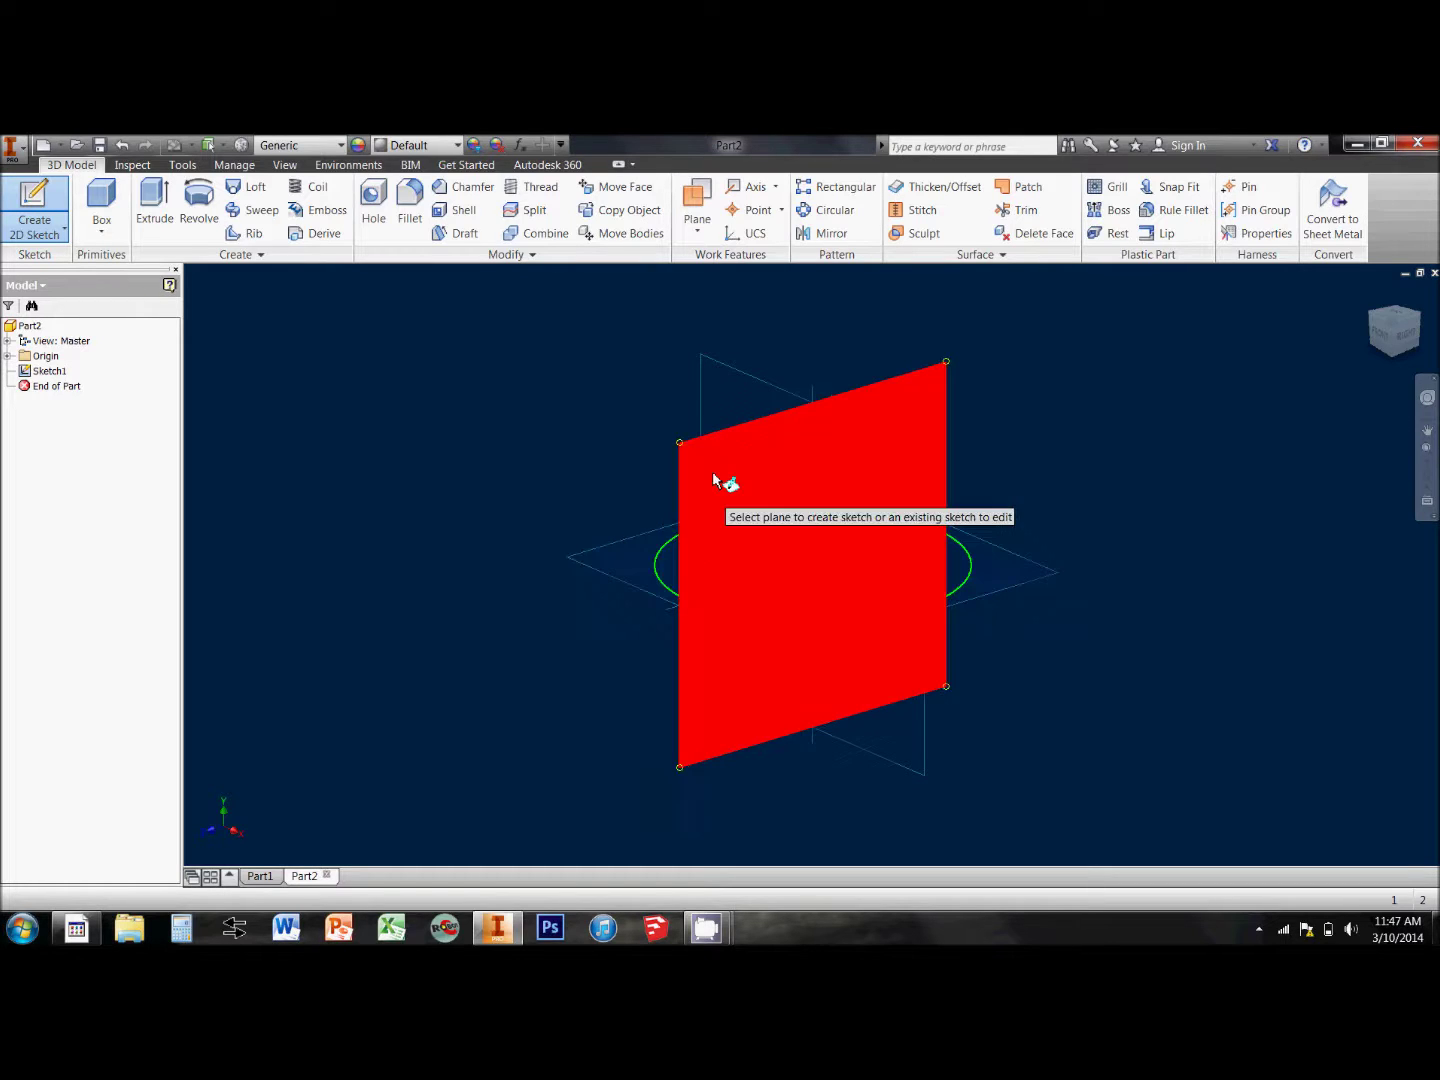
# Draw Sketch2 on the vertical origin plane: a three-point arc from the origin curving over and down
pyautogui.click(723, 441)
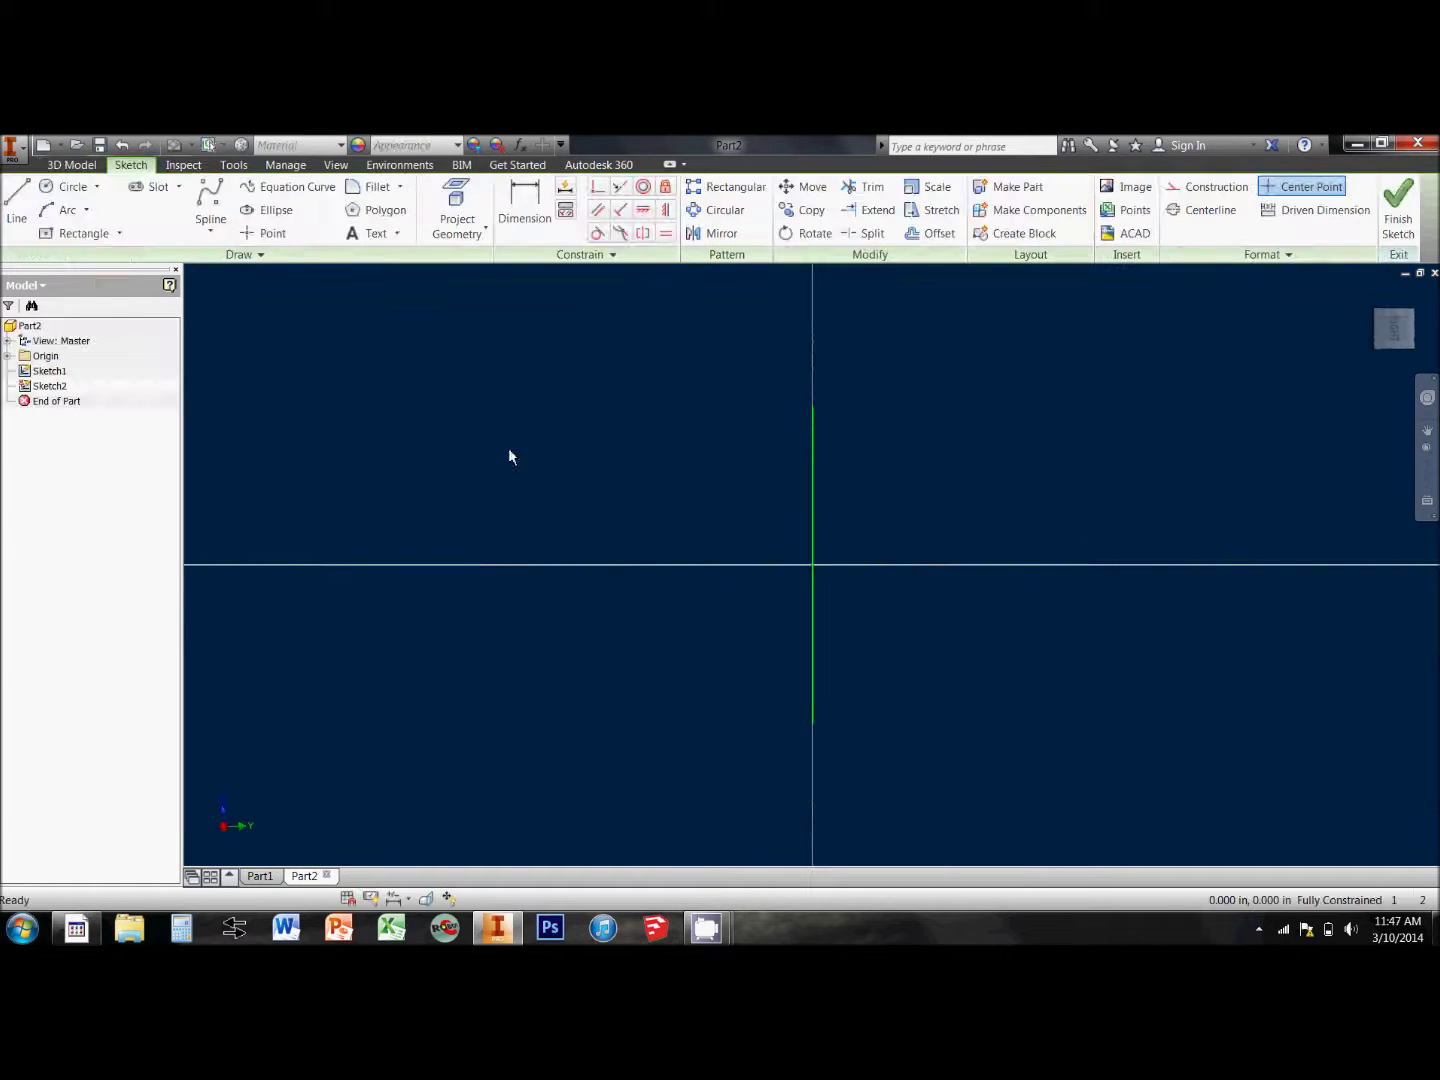
pyautogui.click(70, 210)
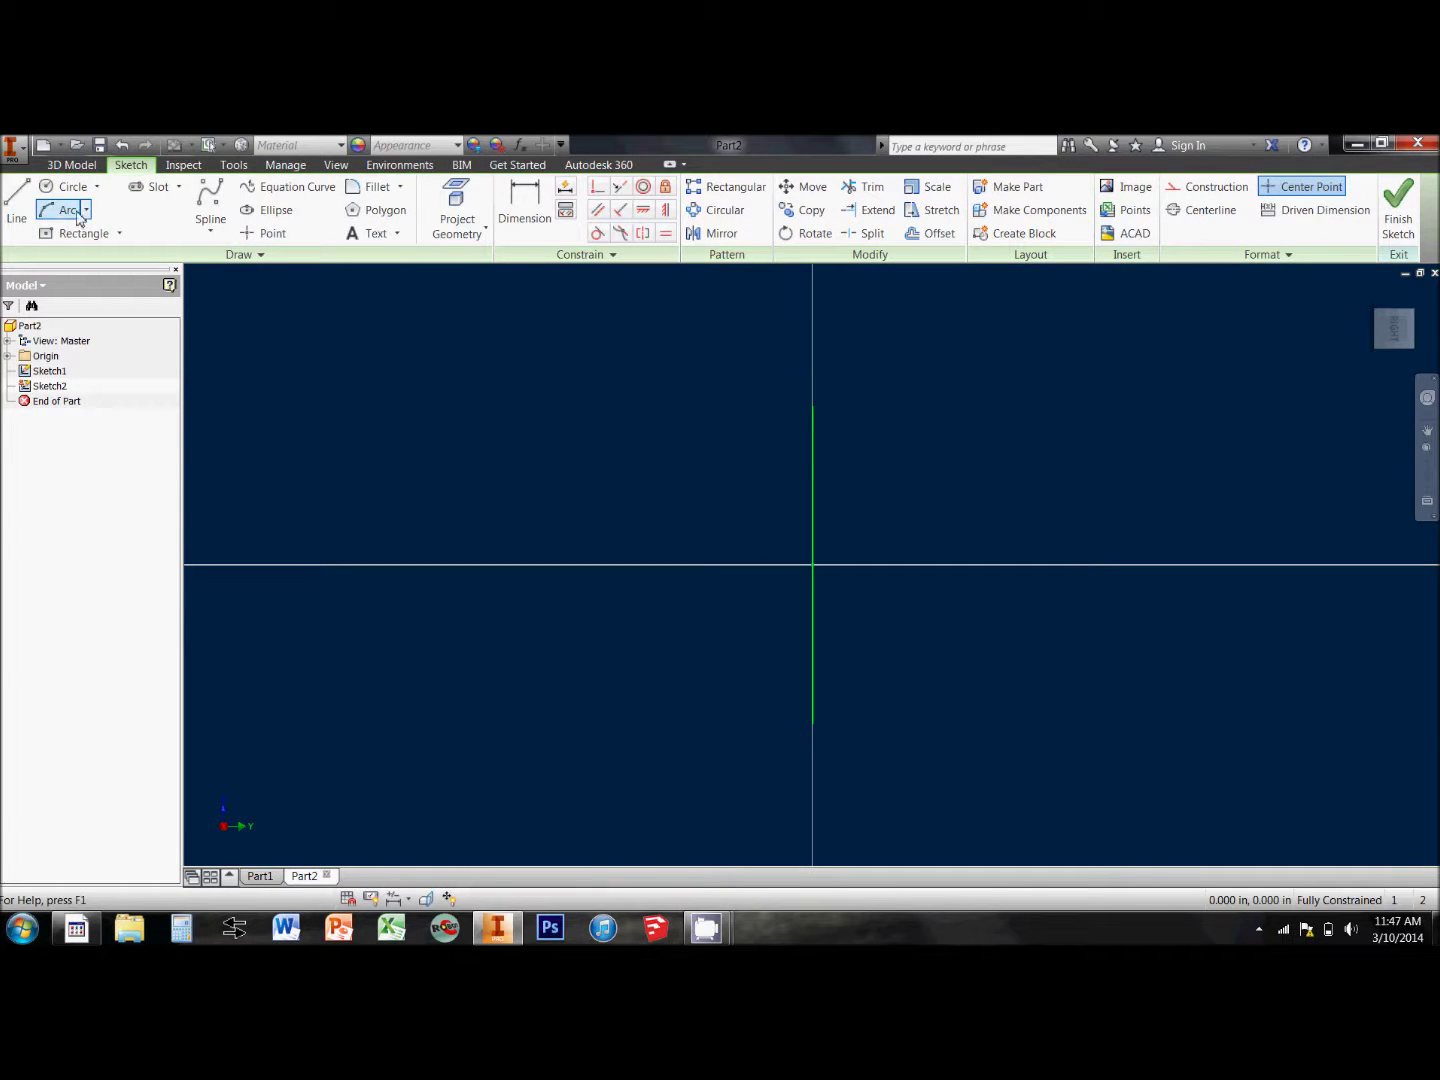
pyautogui.click(810, 563)
pyautogui.click(1272, 767)
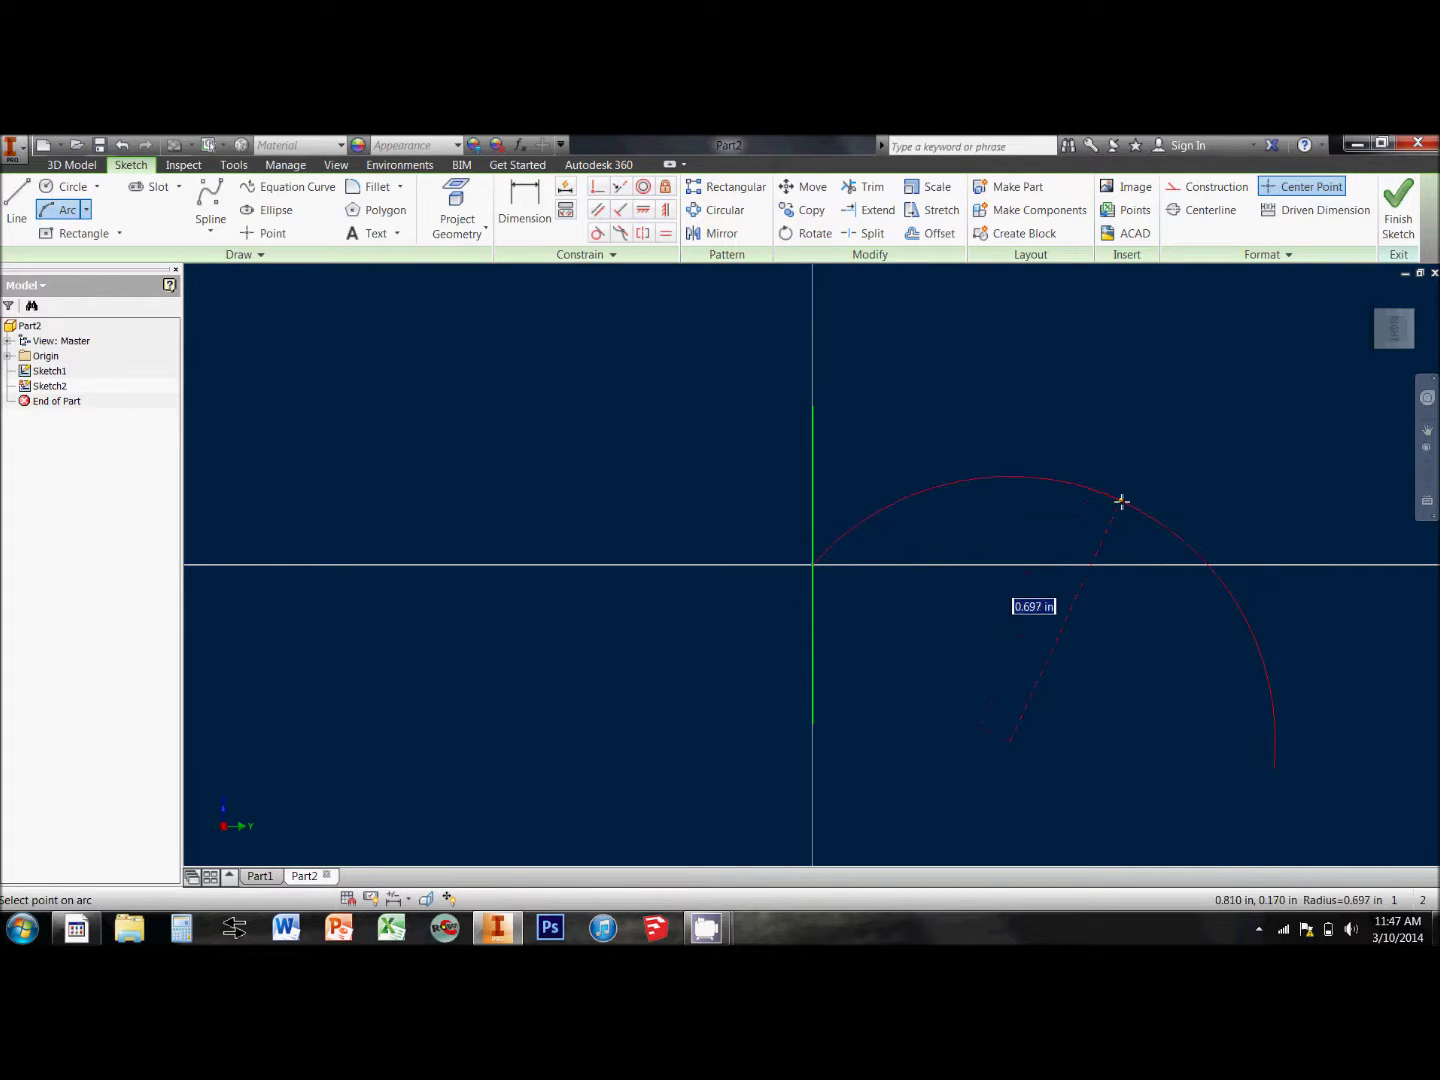
pyautogui.click(1134, 560)
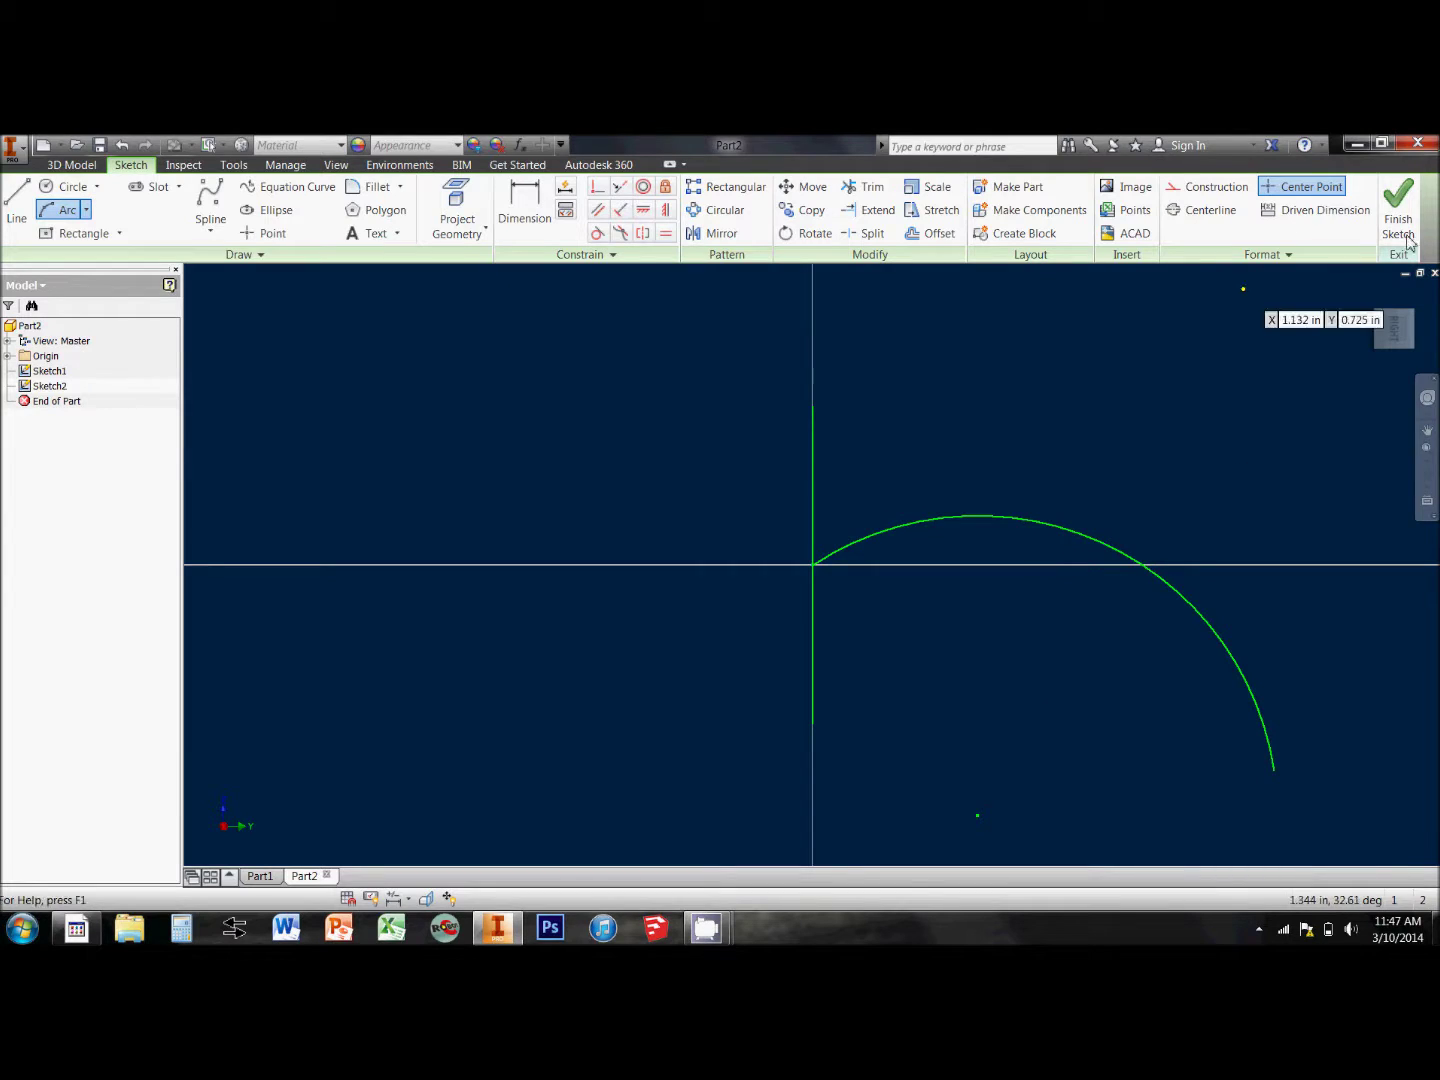
pyautogui.click(1398, 209)
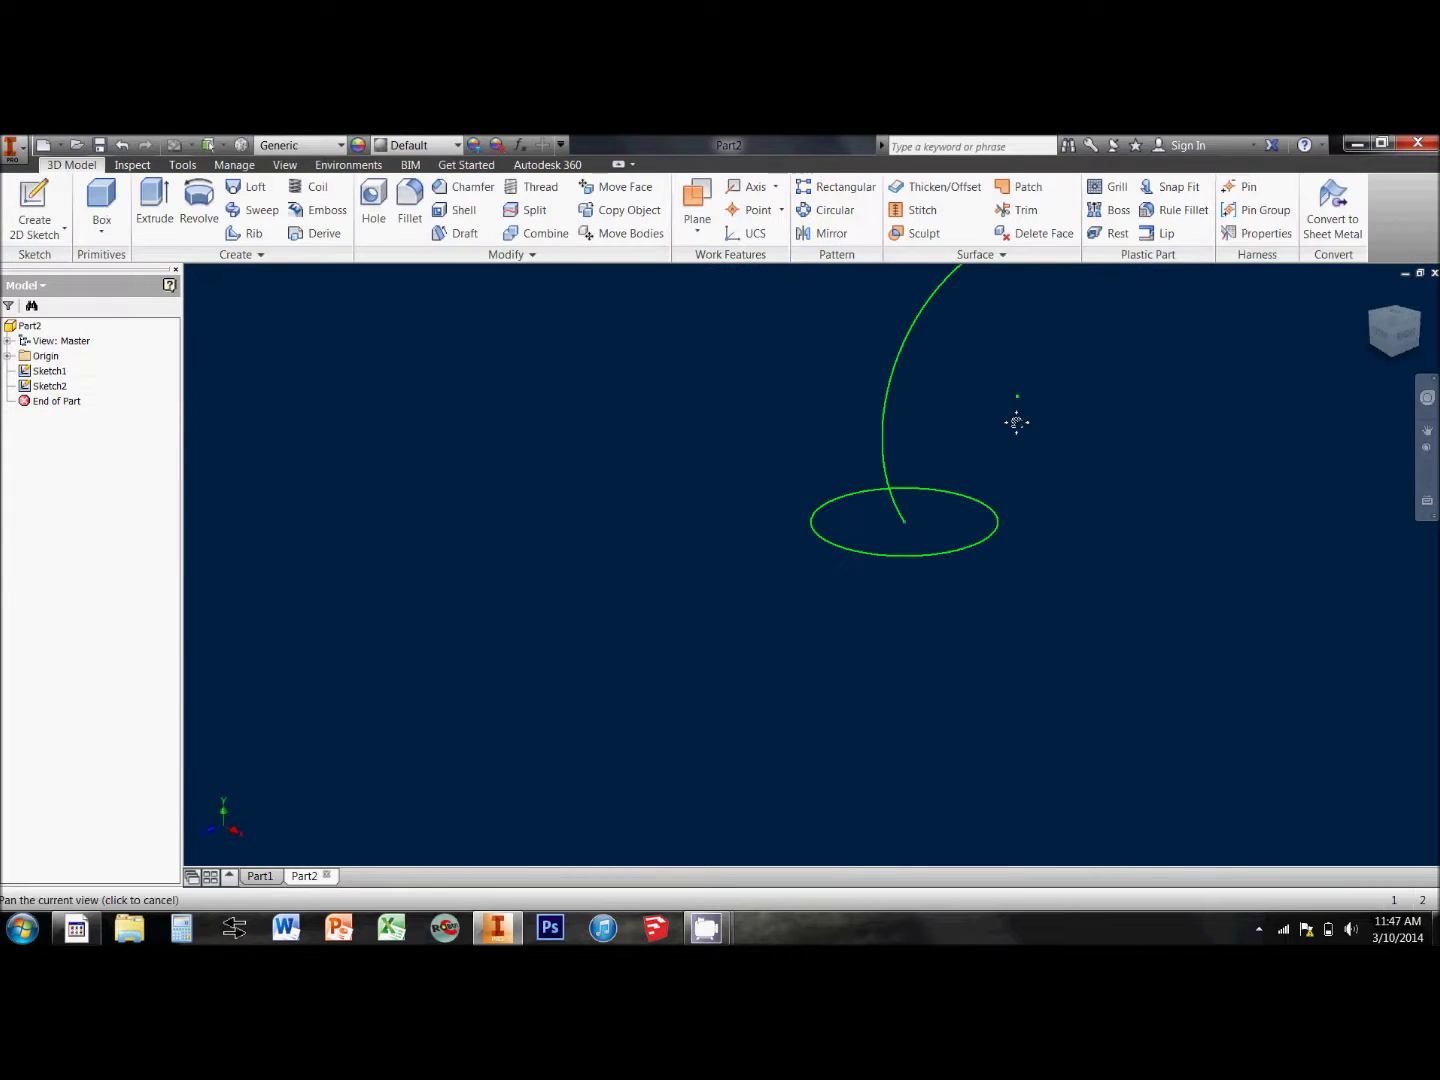
# Sweep the circle profile along the arc path to create Sweep1, then switch to Part1
pyautogui.click(257, 210)
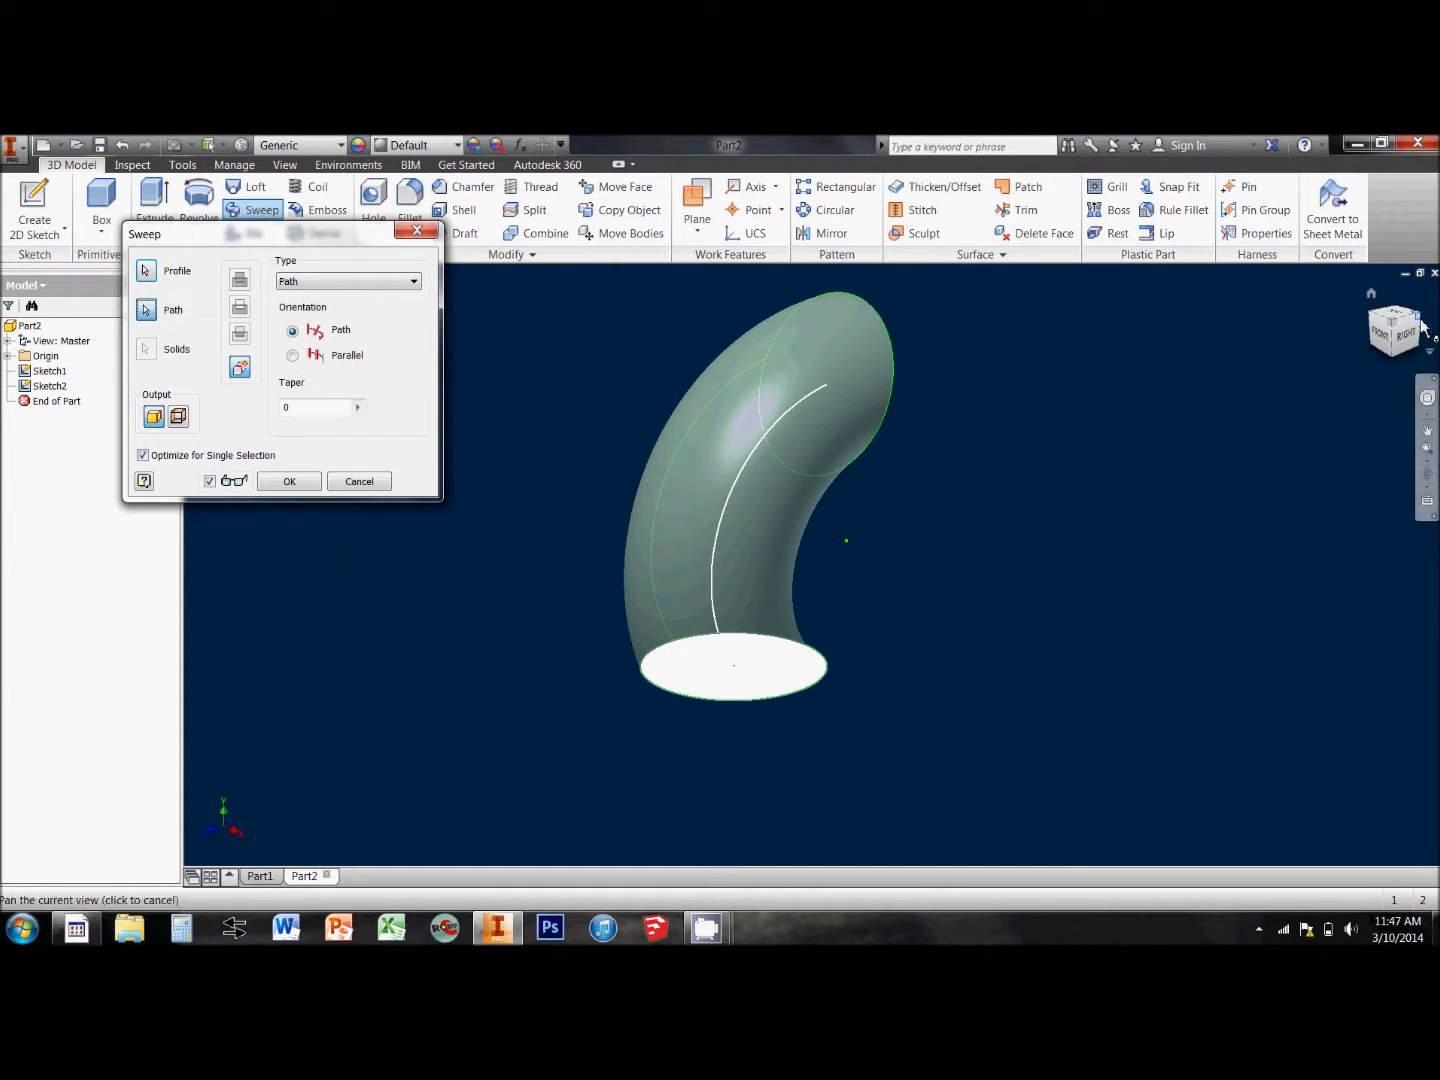
pyautogui.moveTo(1423, 326); pyautogui.dragTo(1377, 332)
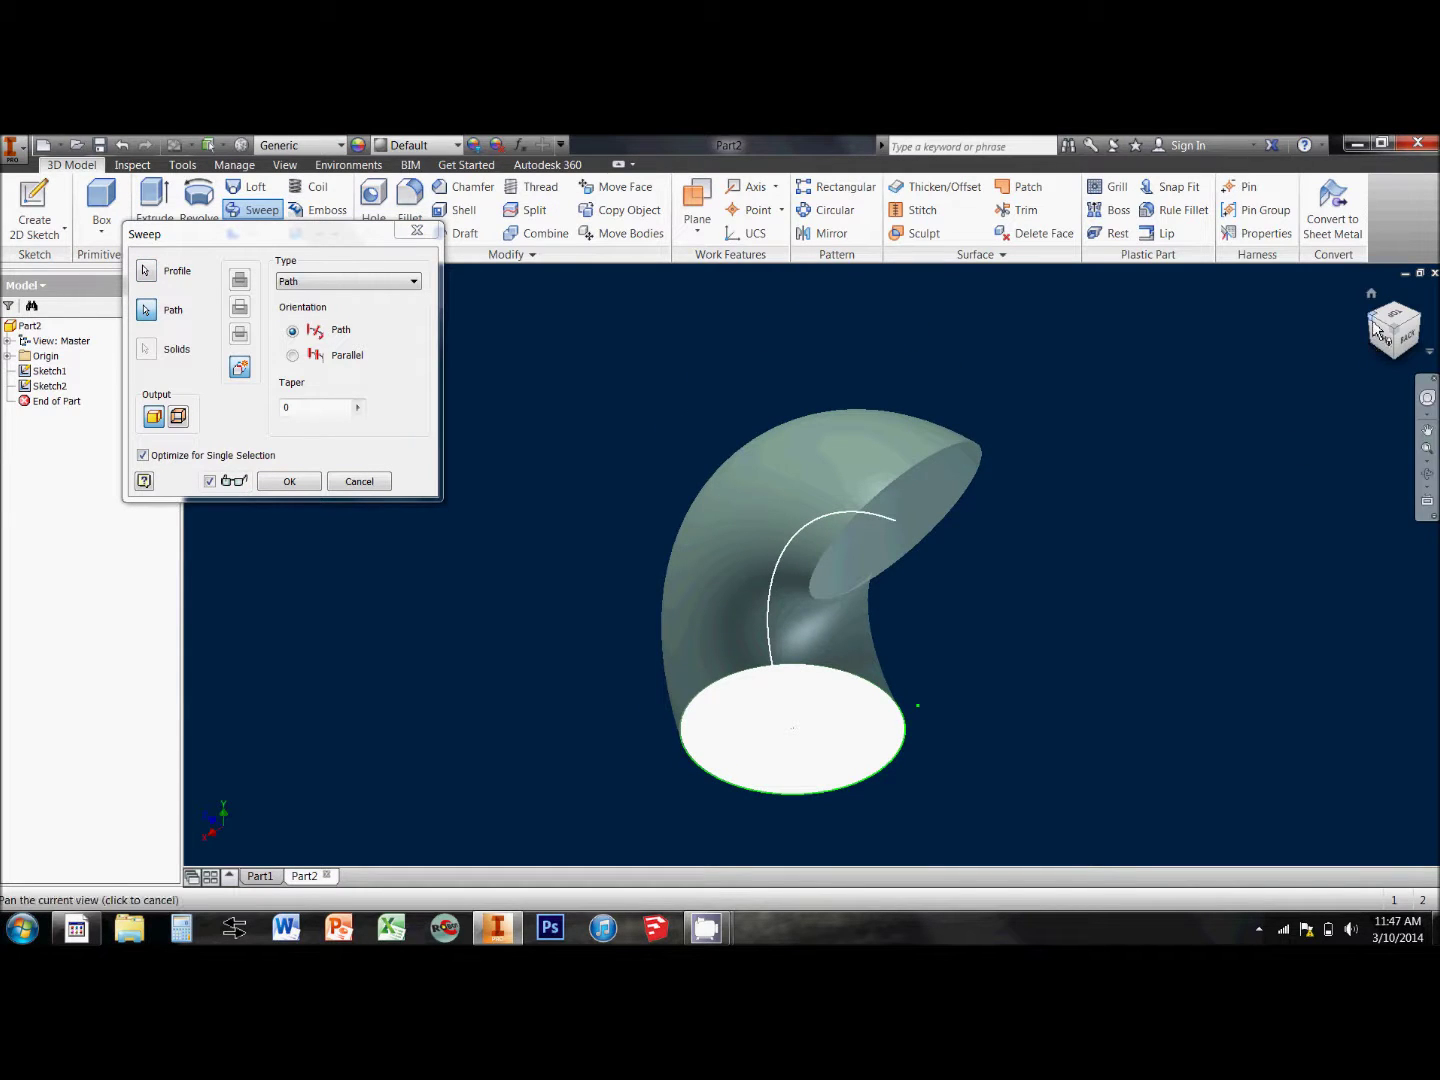
pyautogui.click(289, 482)
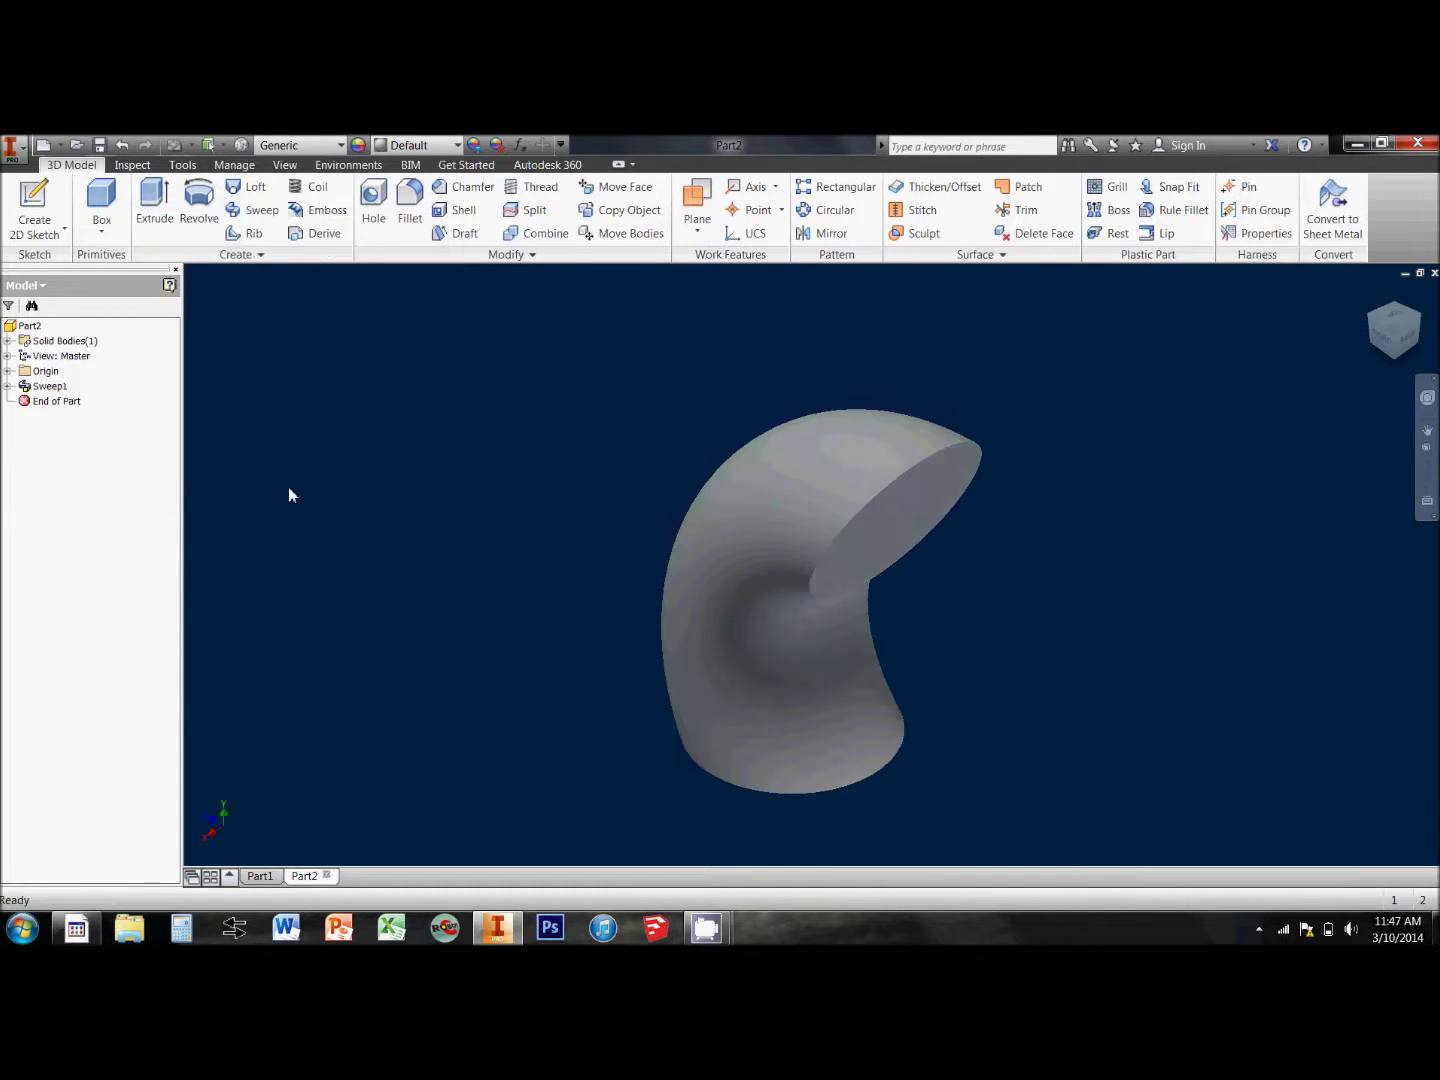
pyautogui.click(1395, 326)
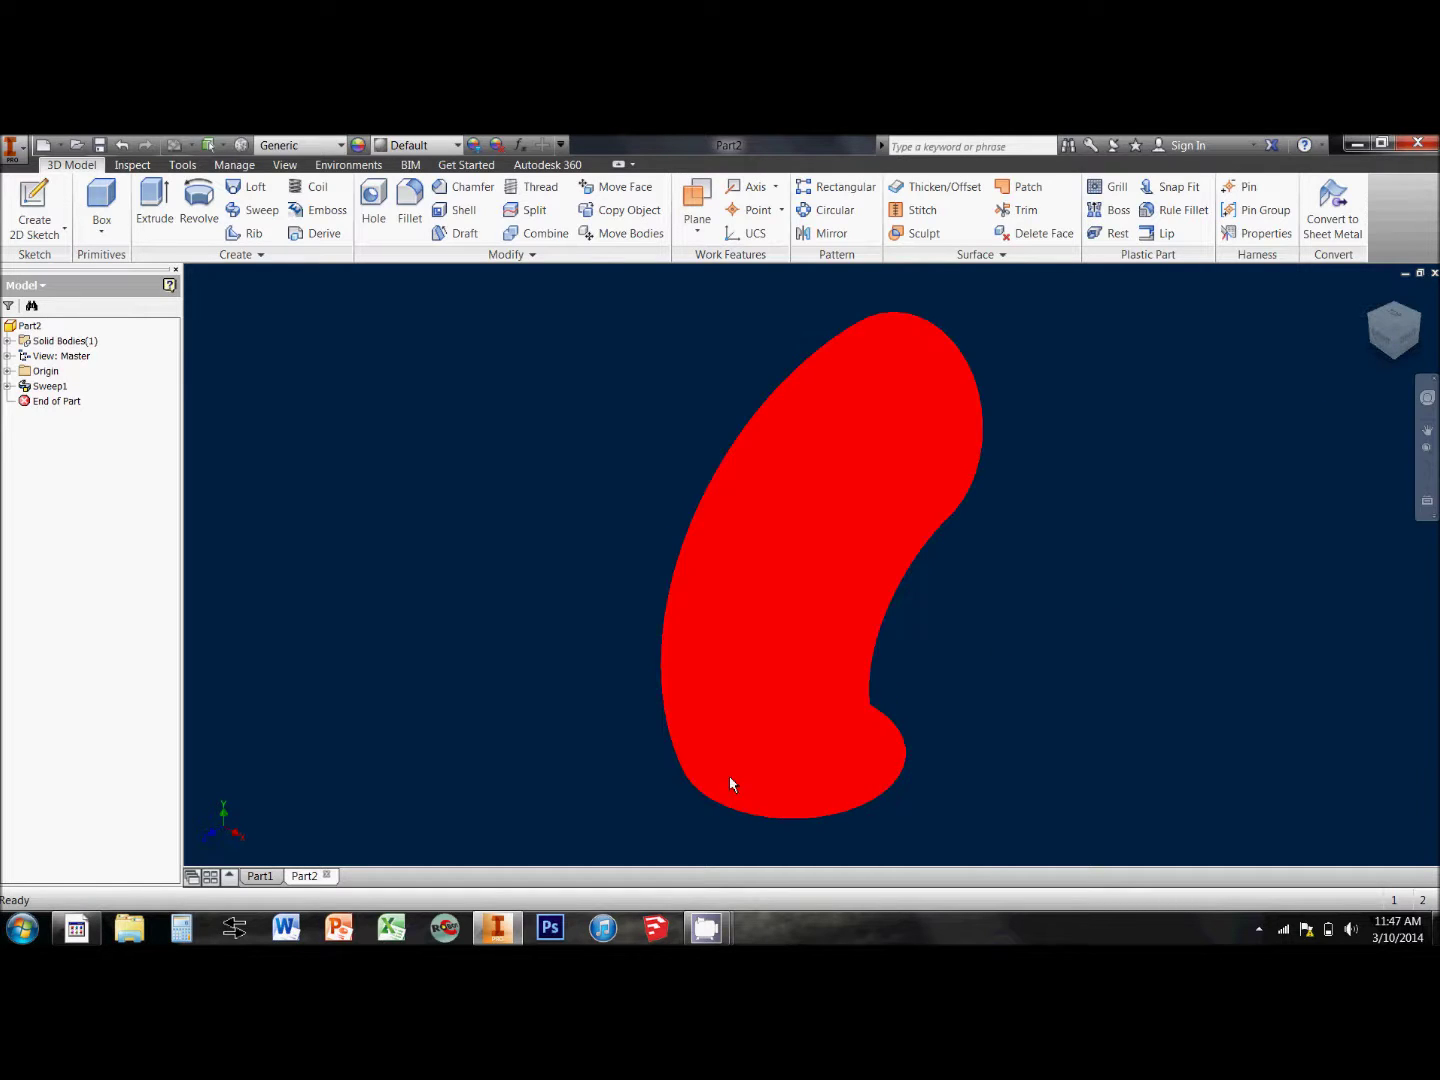
pyautogui.click(260, 875)
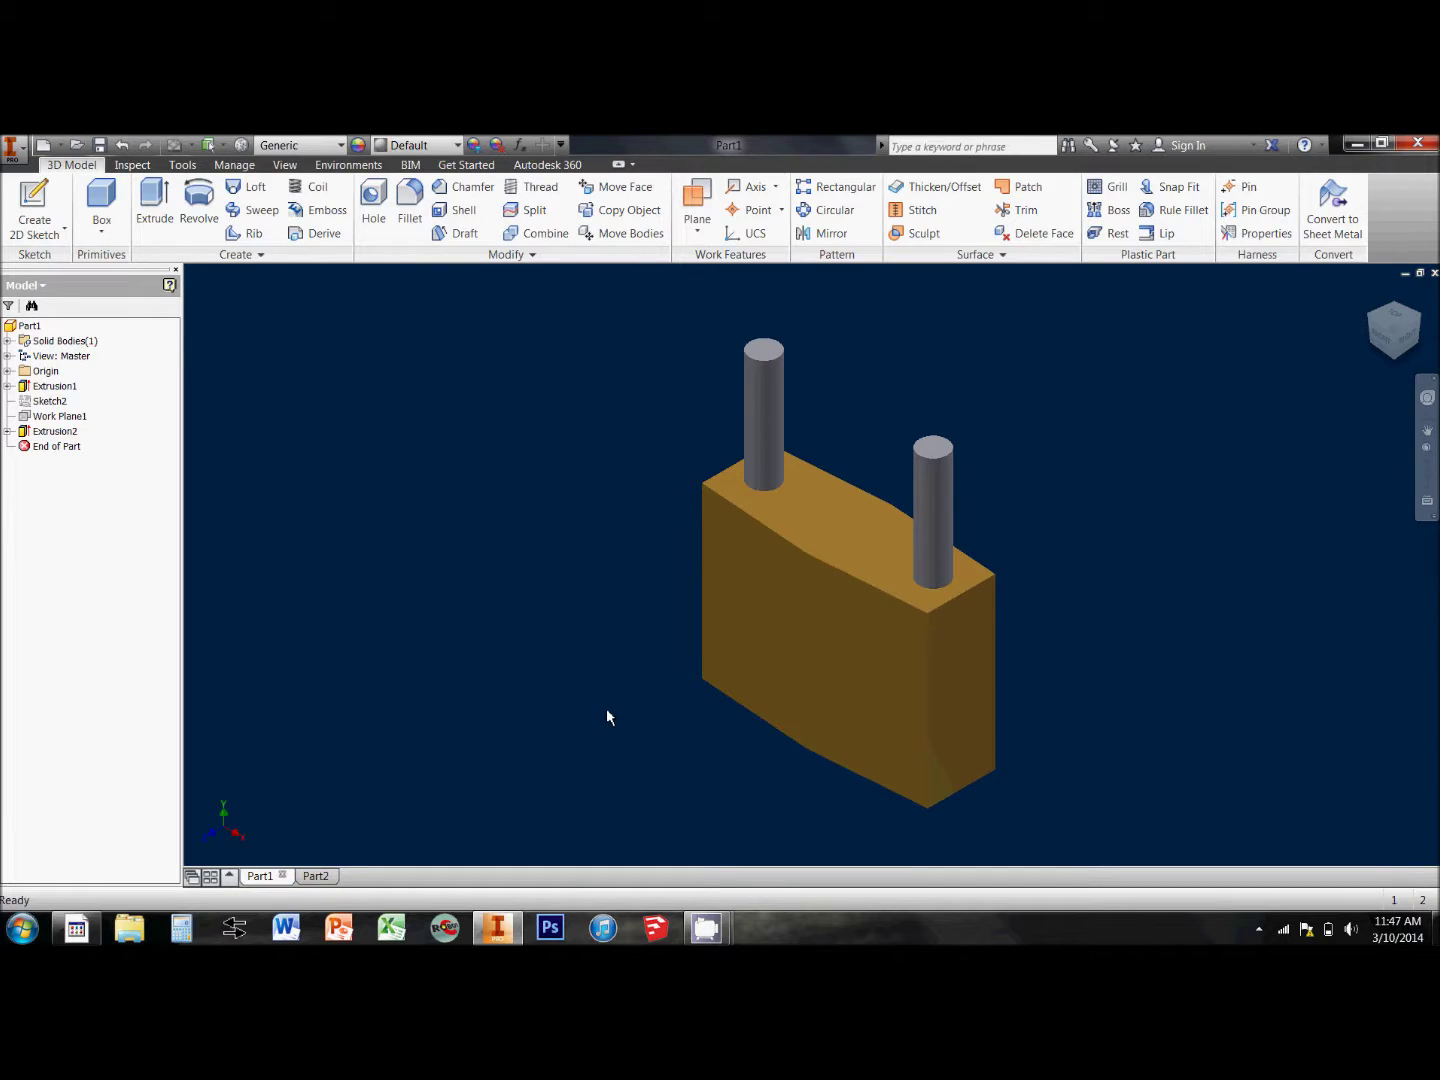
# Create and finish Sketch6 on the left post's top face
pyautogui.moveTo(595, 712); pyautogui.dragTo(564, 710, button='middle')
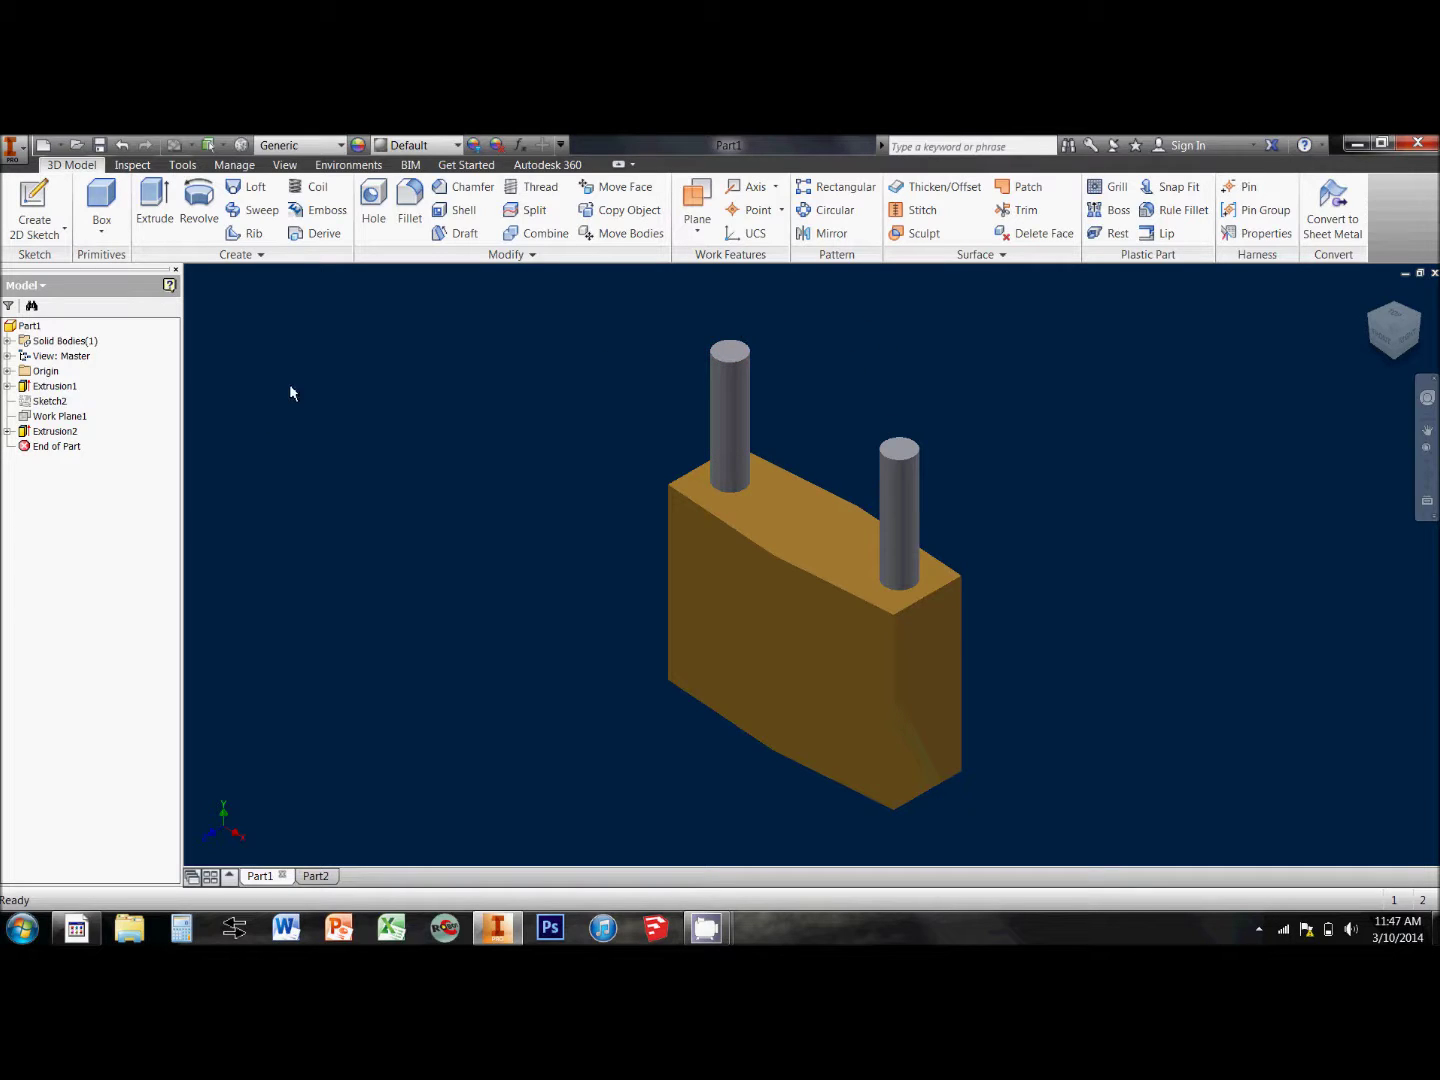
pyautogui.click(51, 212)
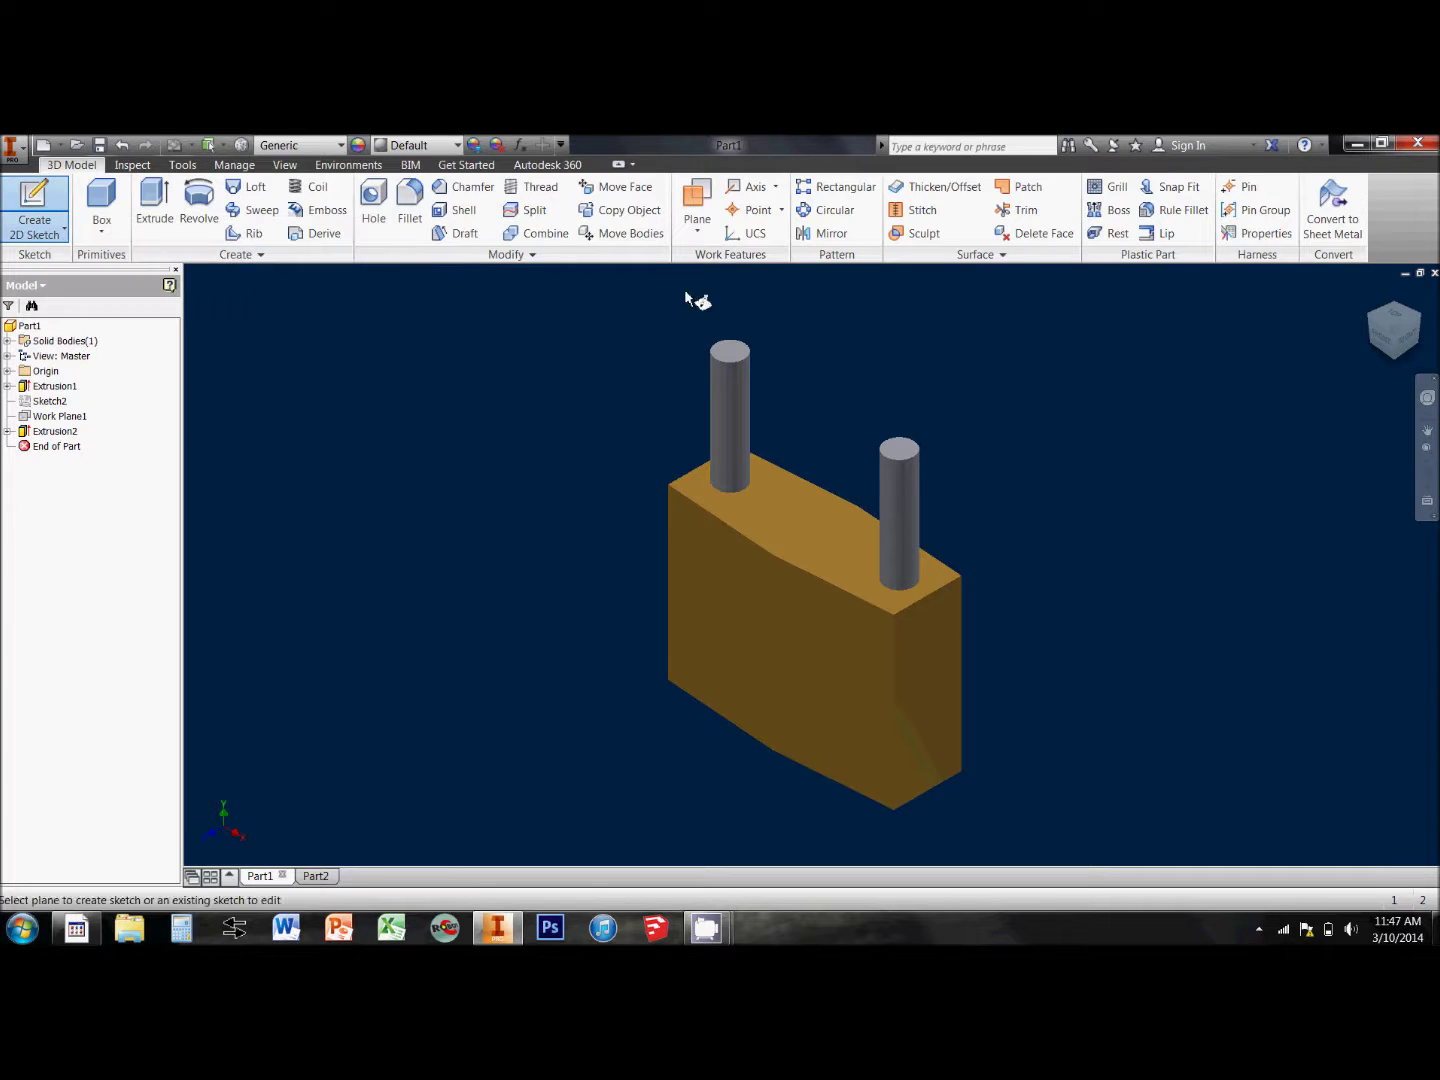
pyautogui.click(729, 354)
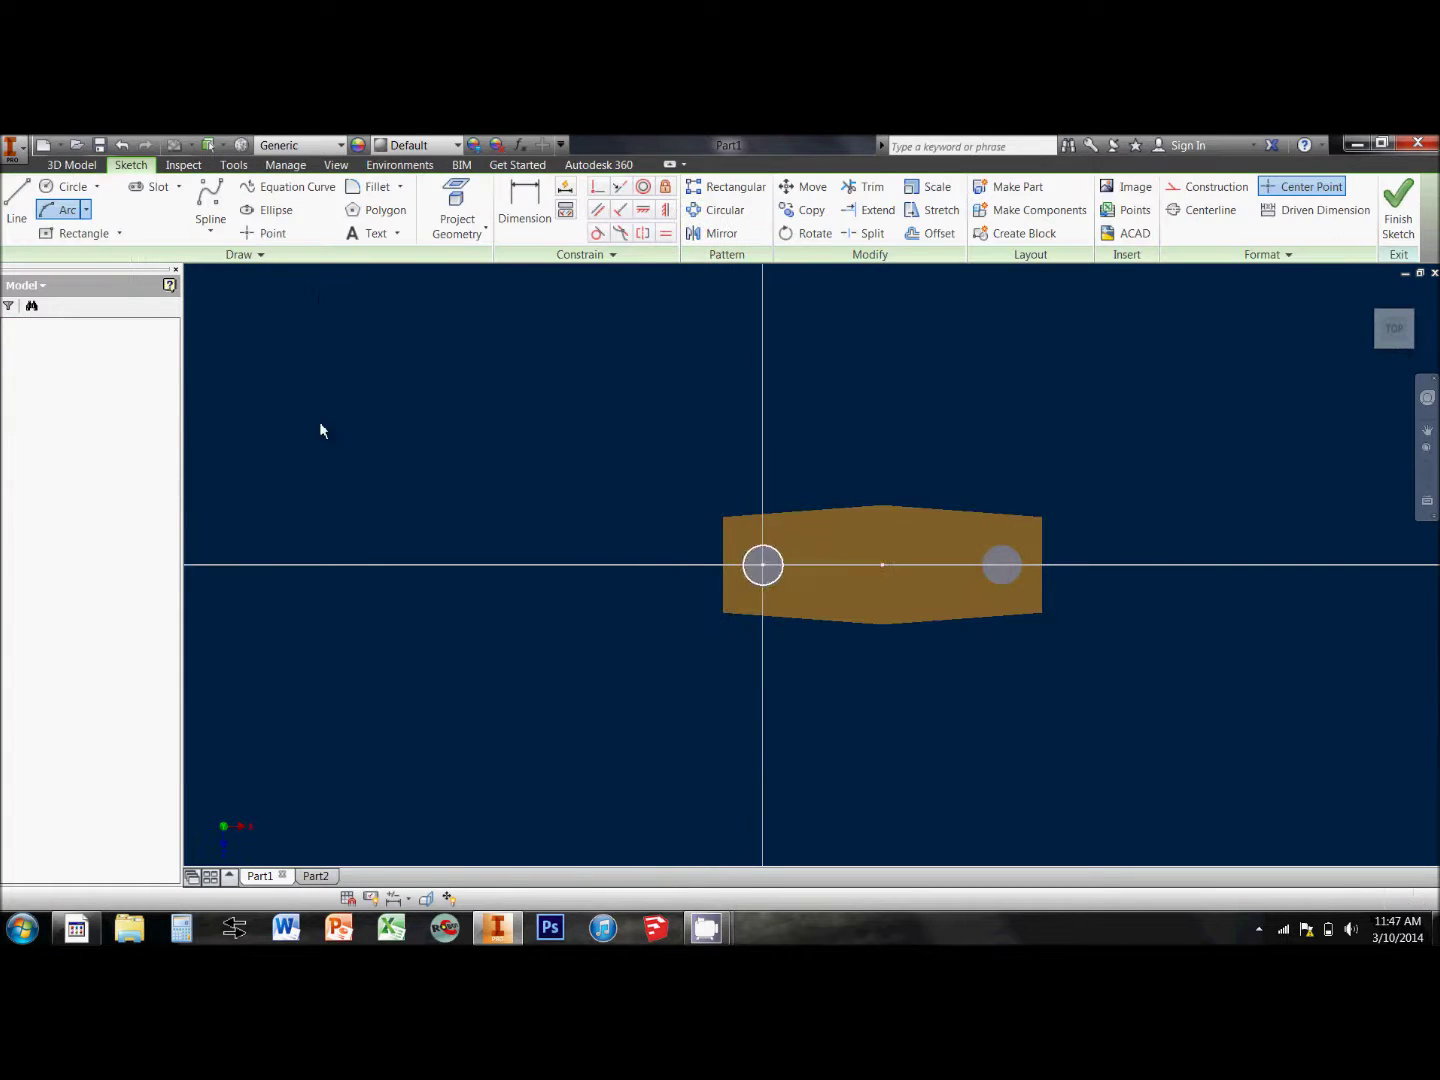
pyautogui.rightClick(763, 564)
pyautogui.click(508, 311)
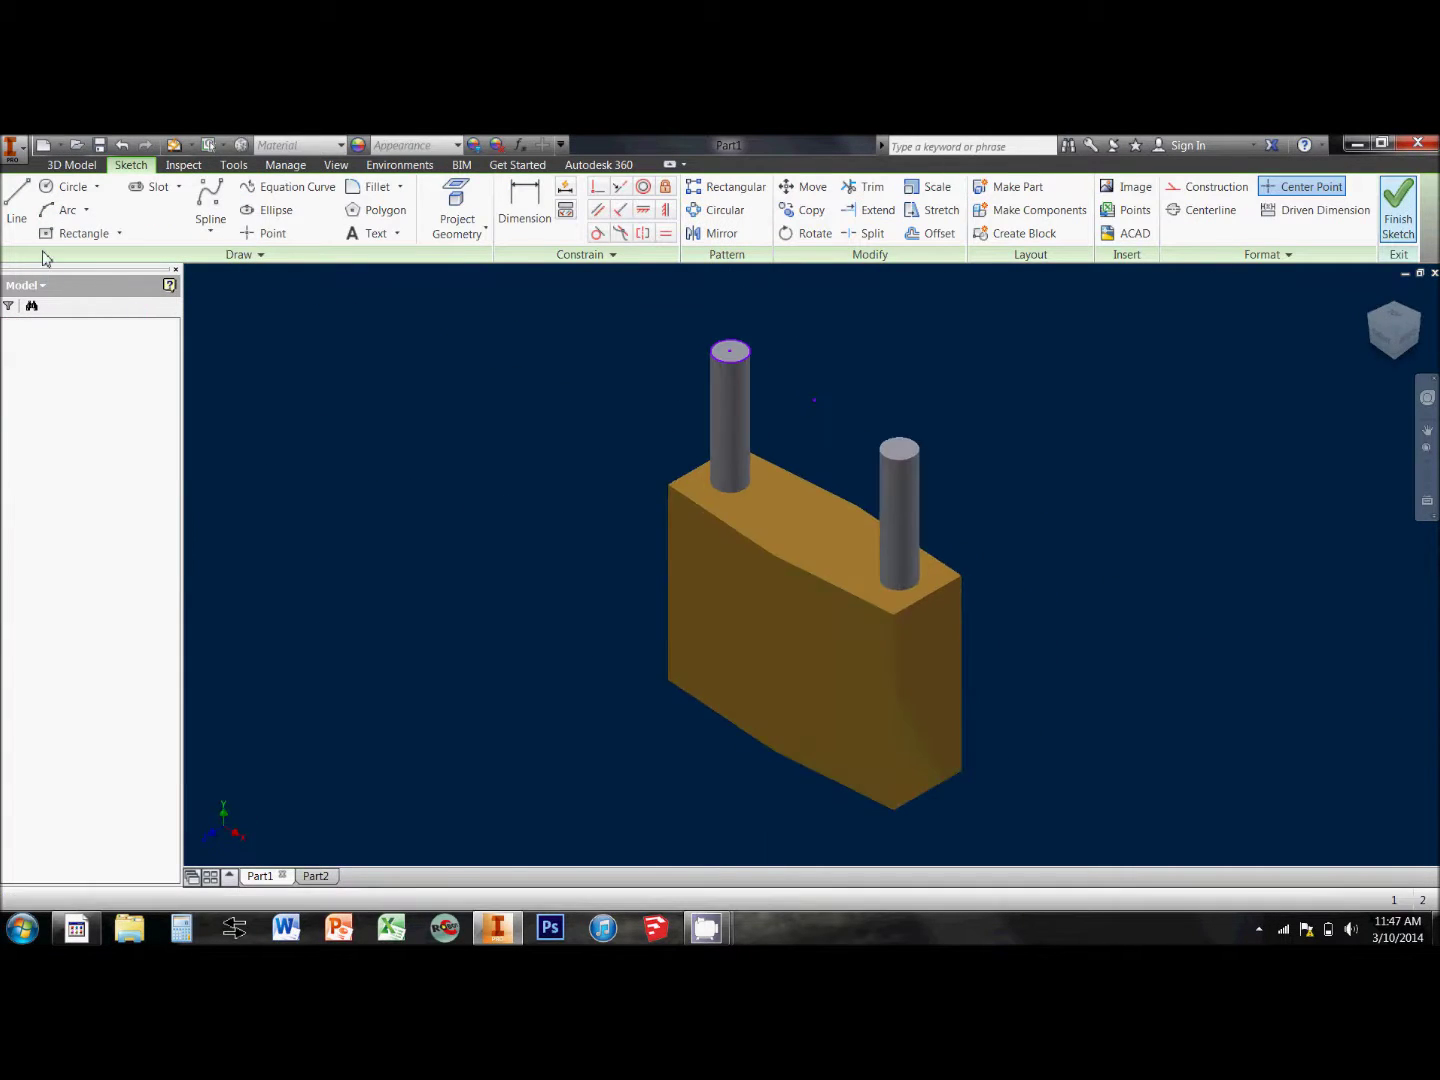
# Create and finish Sketch7 on the right post's top face
pyautogui.click(39, 197)
pyautogui.click(897, 450)
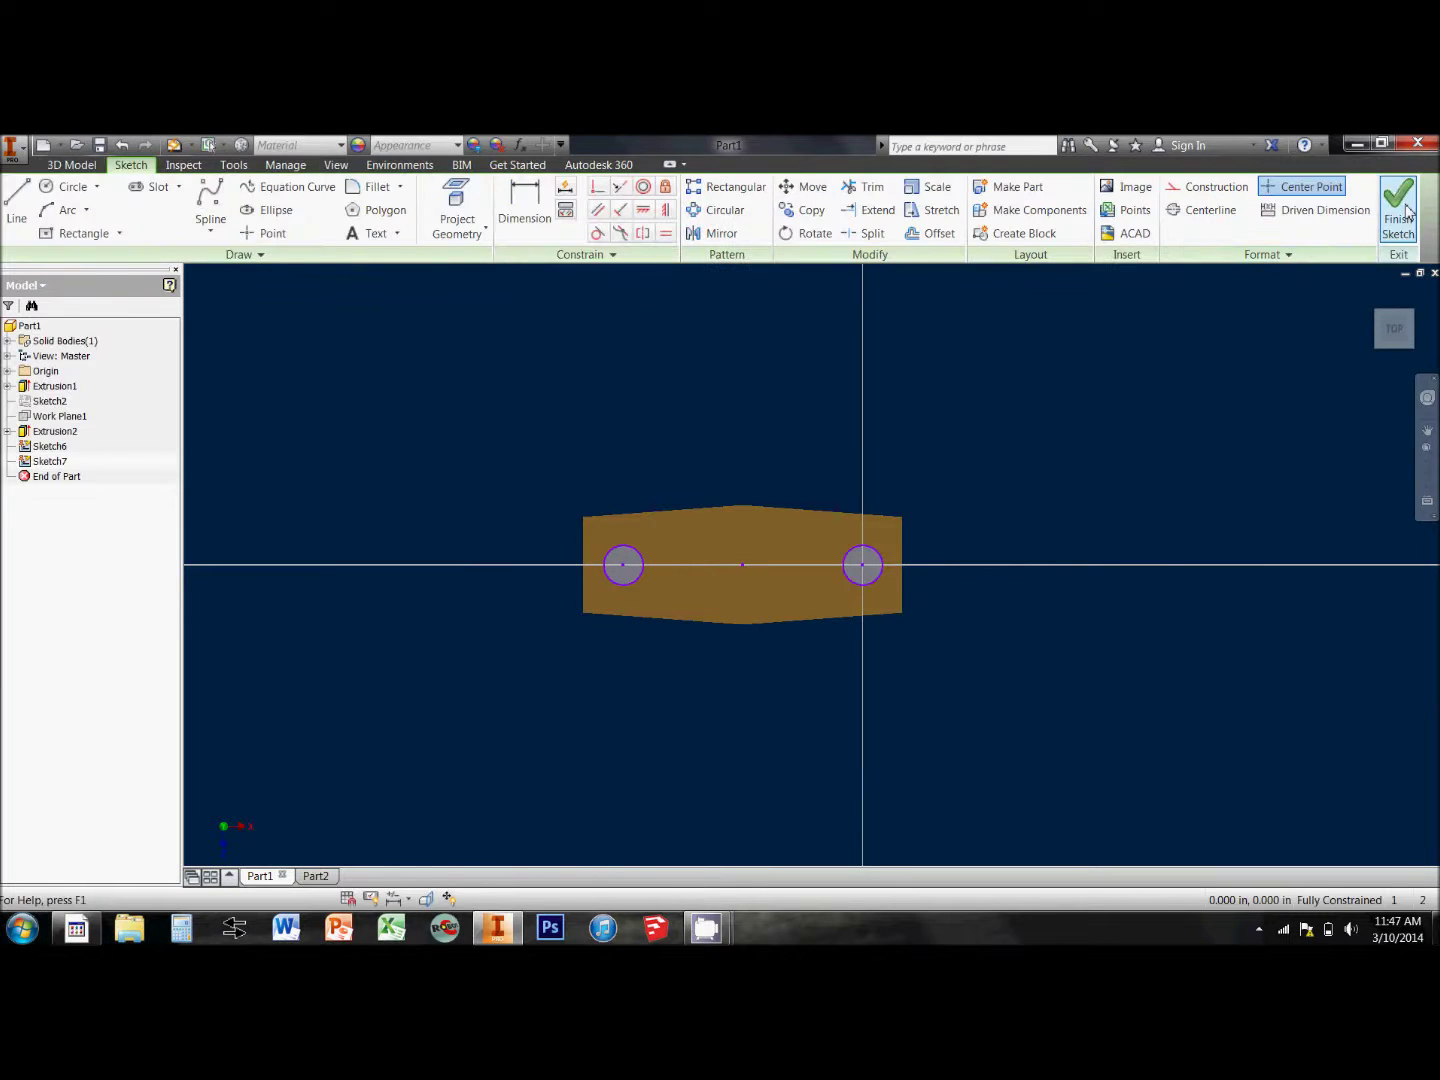
pyautogui.click(1398, 208)
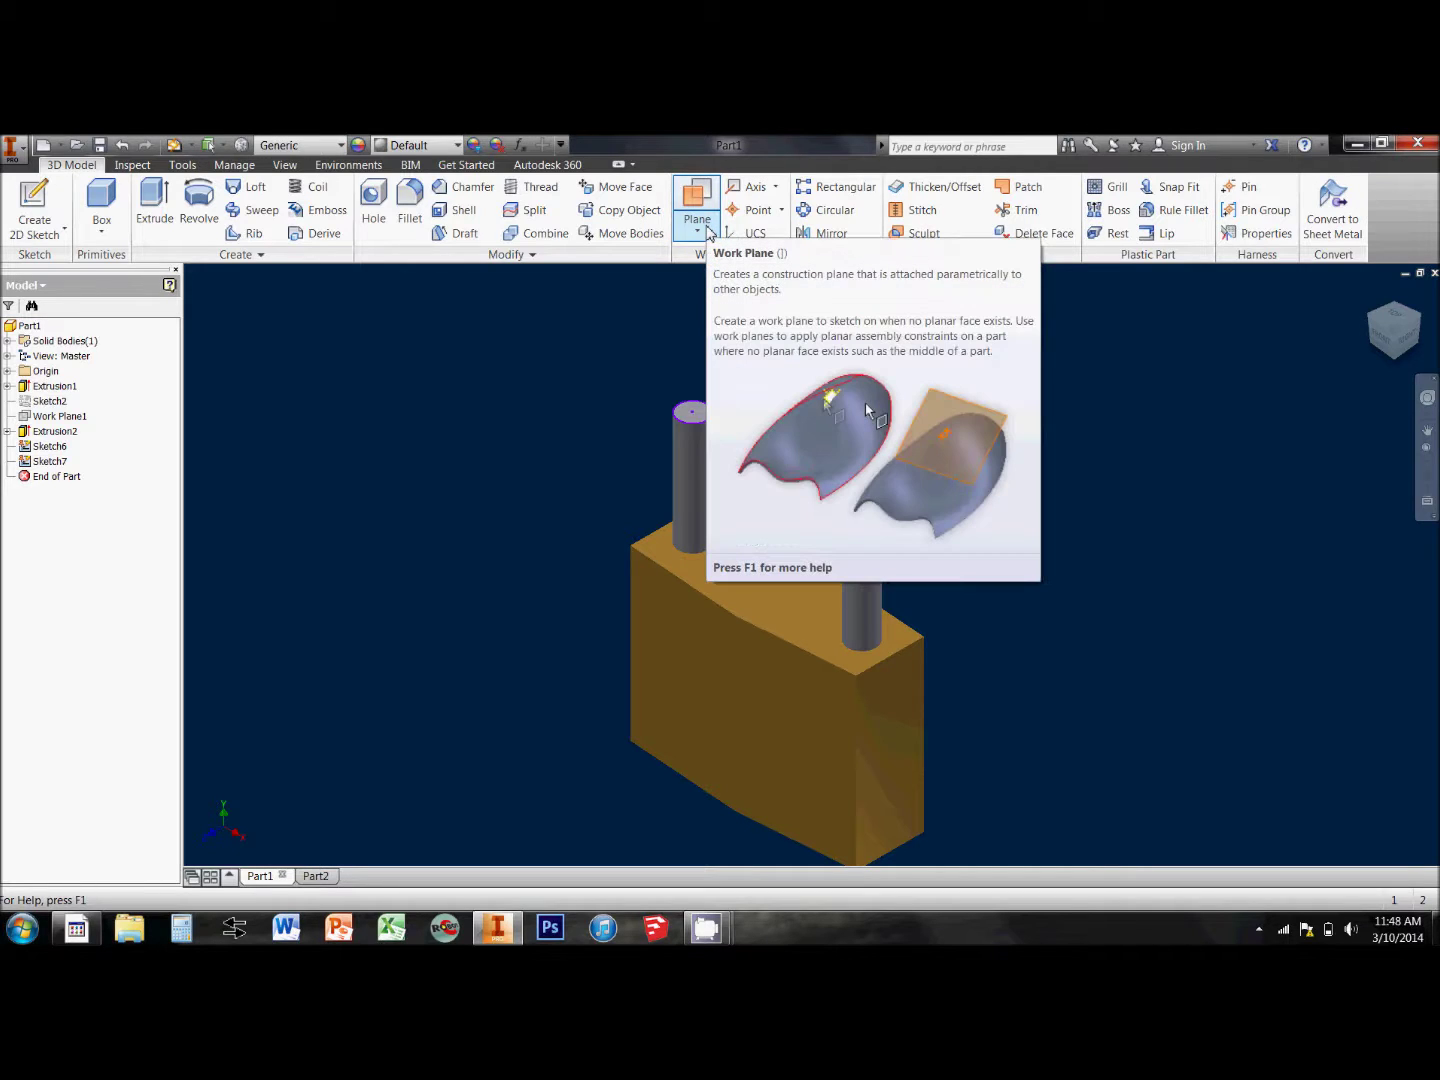
# Create Work Plane3 from three points: both post-top centres and an edge of the block
pyautogui.click(709, 232)
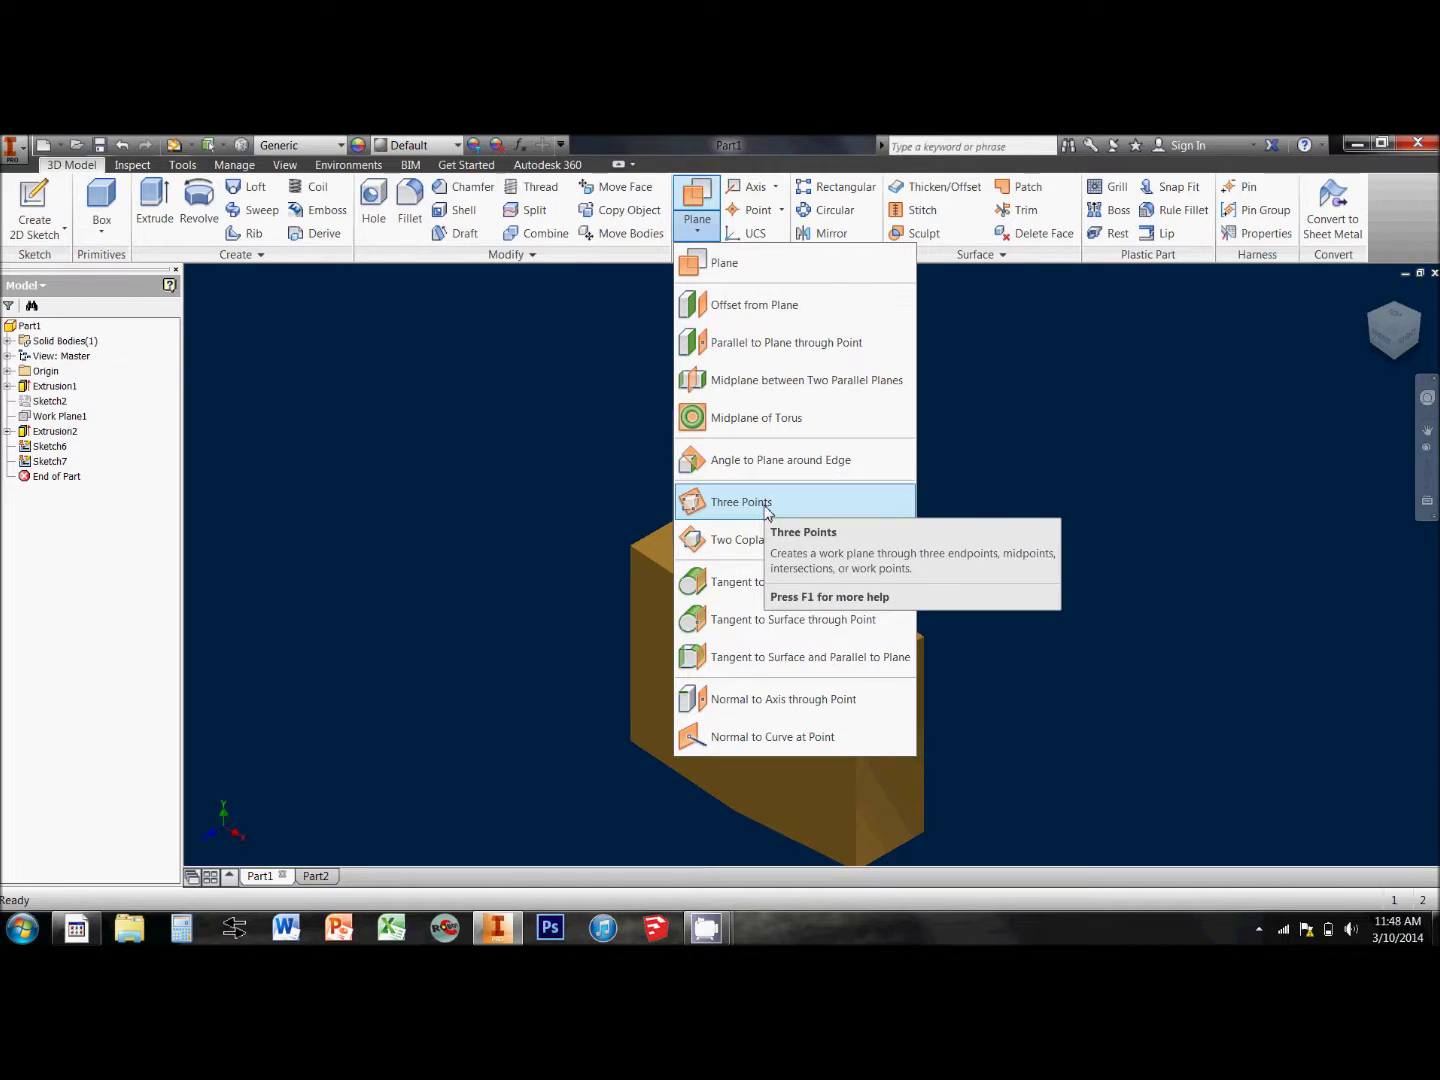
pyautogui.click(765, 512)
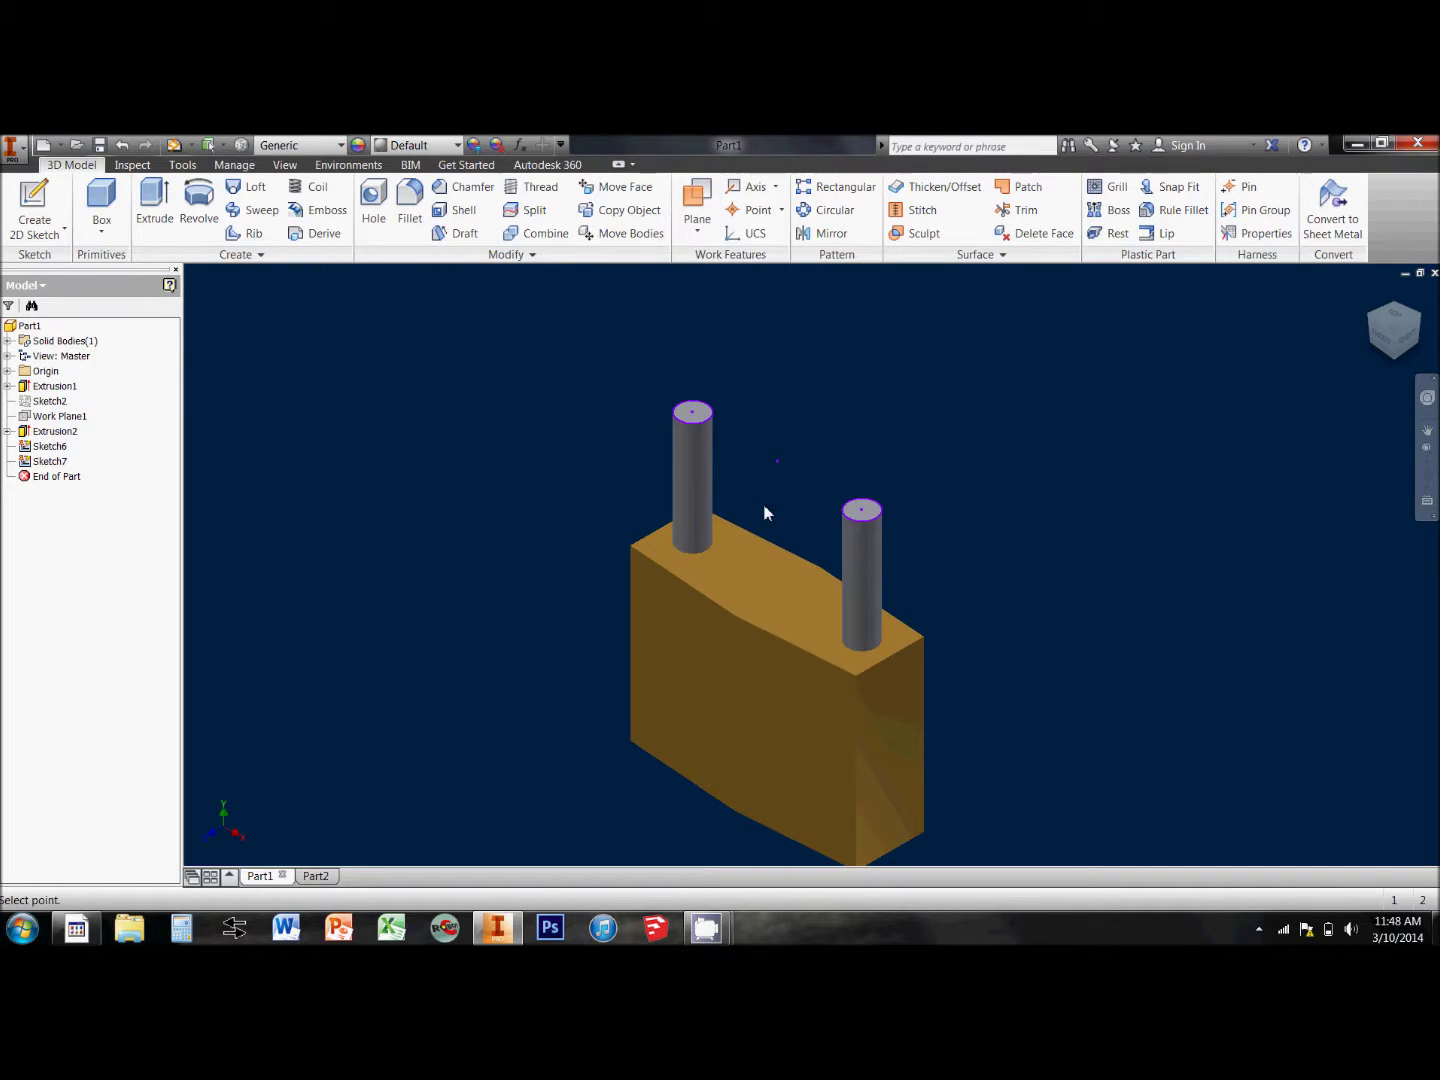
pyautogui.click(692, 413)
pyautogui.click(861, 511)
pyautogui.click(895, 656)
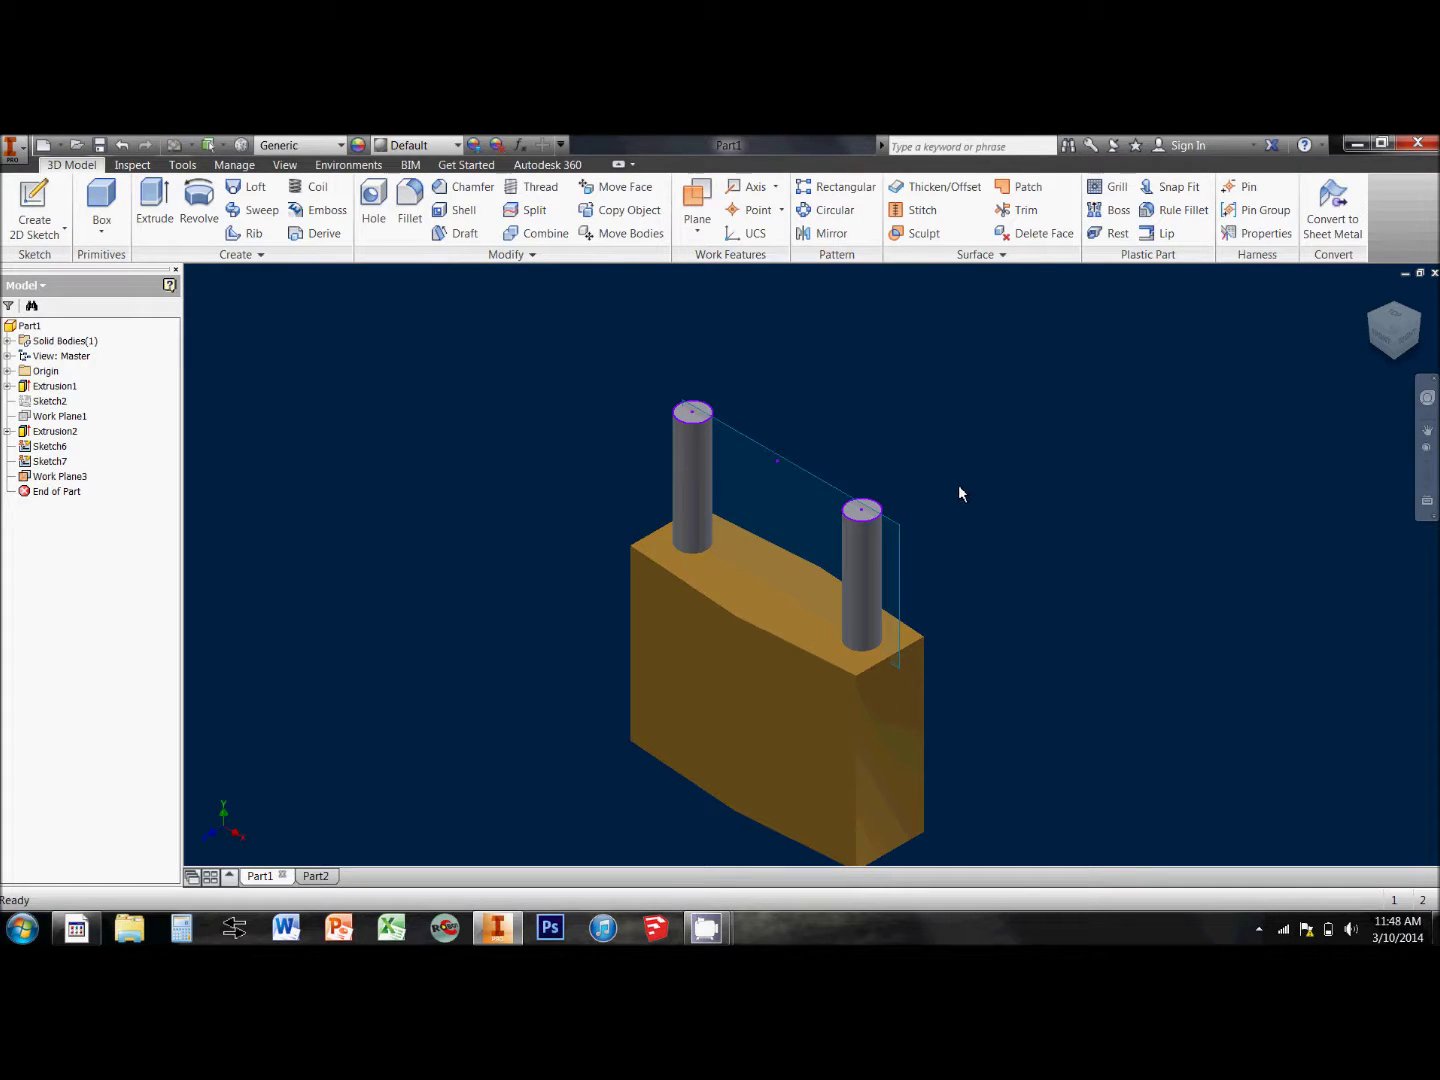
pyautogui.click(1408, 341)
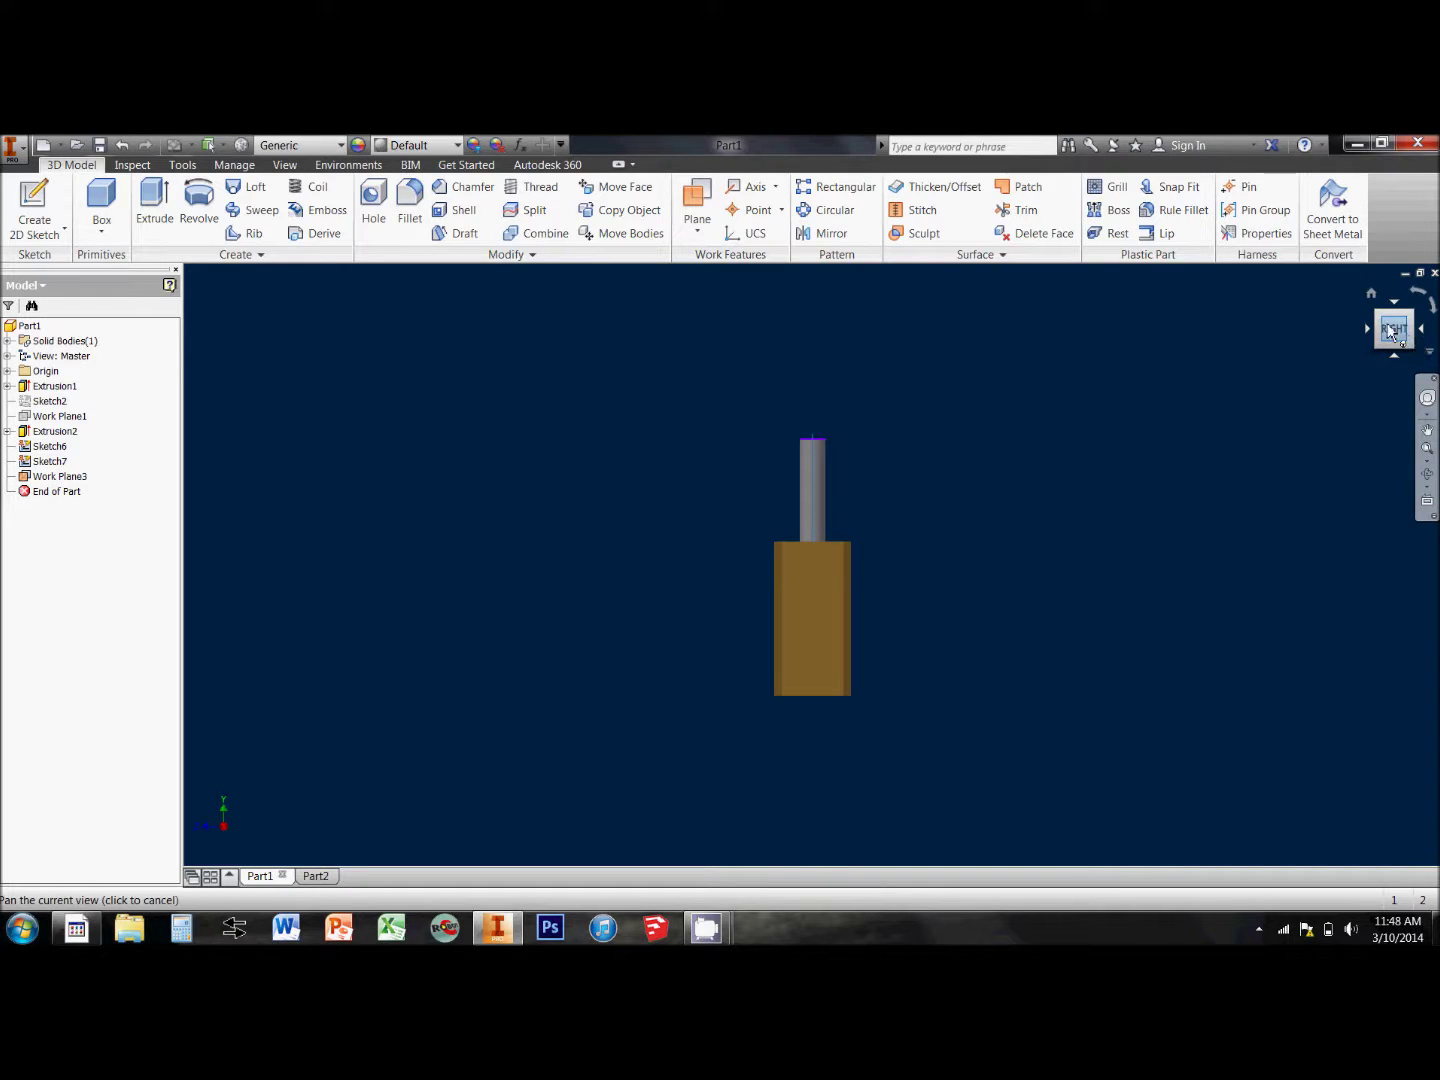
pyautogui.click(1371, 294)
pyautogui.scroll(3, 965, 471)
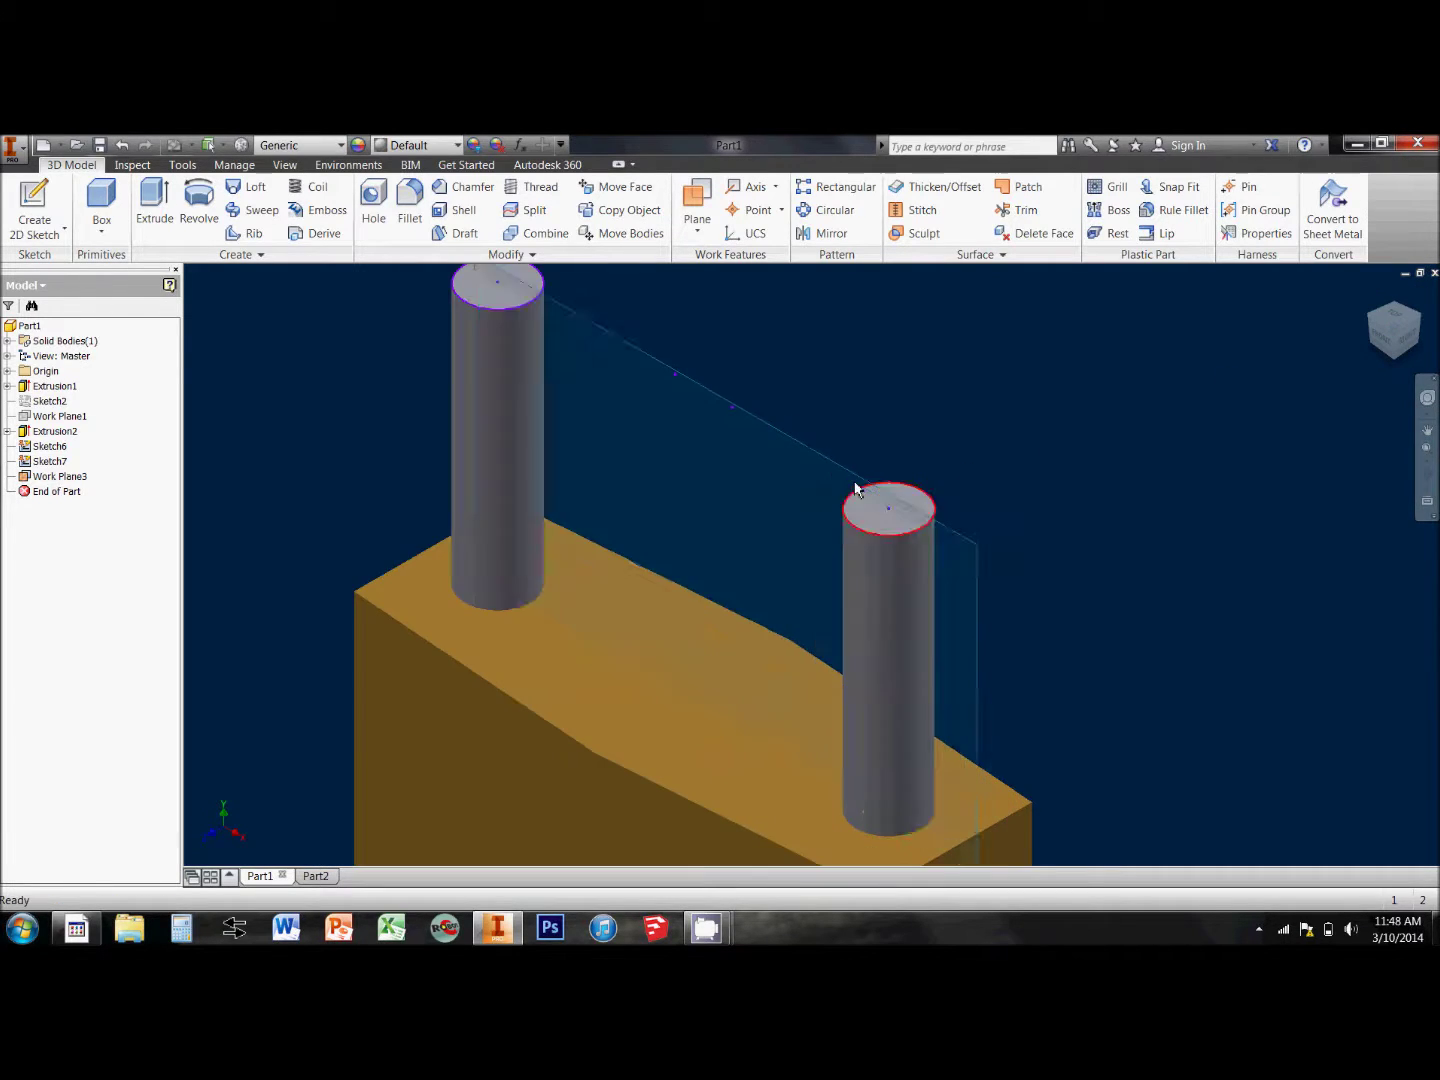
pyautogui.scroll(-2, 858, 444)
pyautogui.scroll(1, 826, 431)
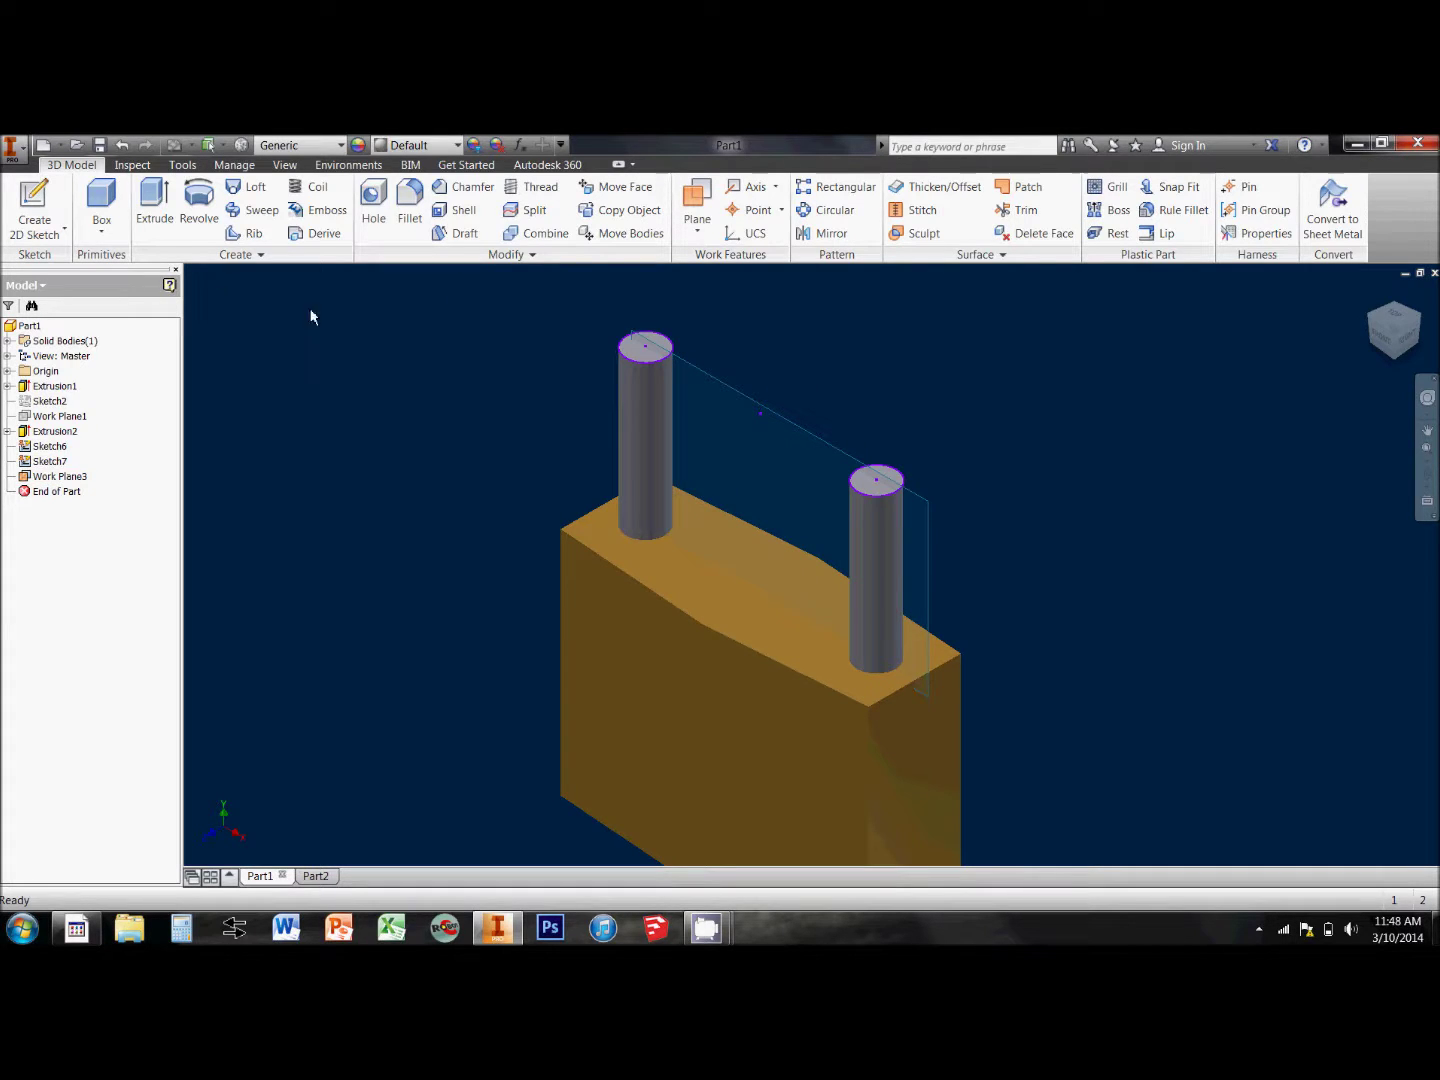
# Draw Sketch8's arc on Work Plane3 from the left post: span 1.500, angle 0, radius .750
pyautogui.click(34, 208)
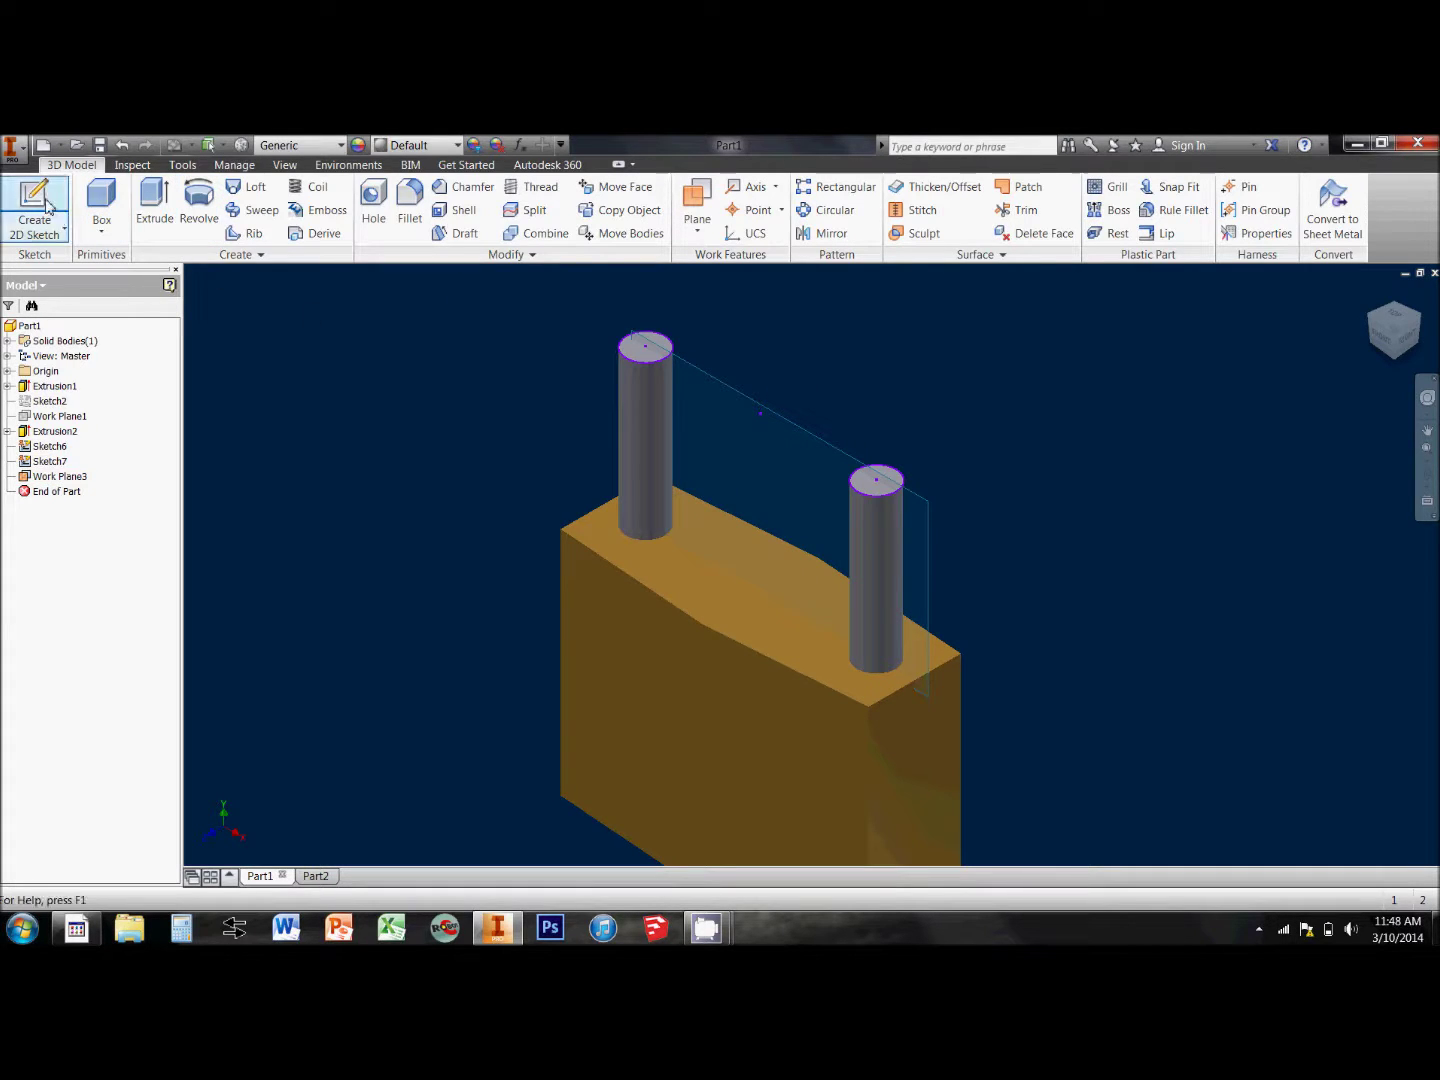
pyautogui.click(724, 383)
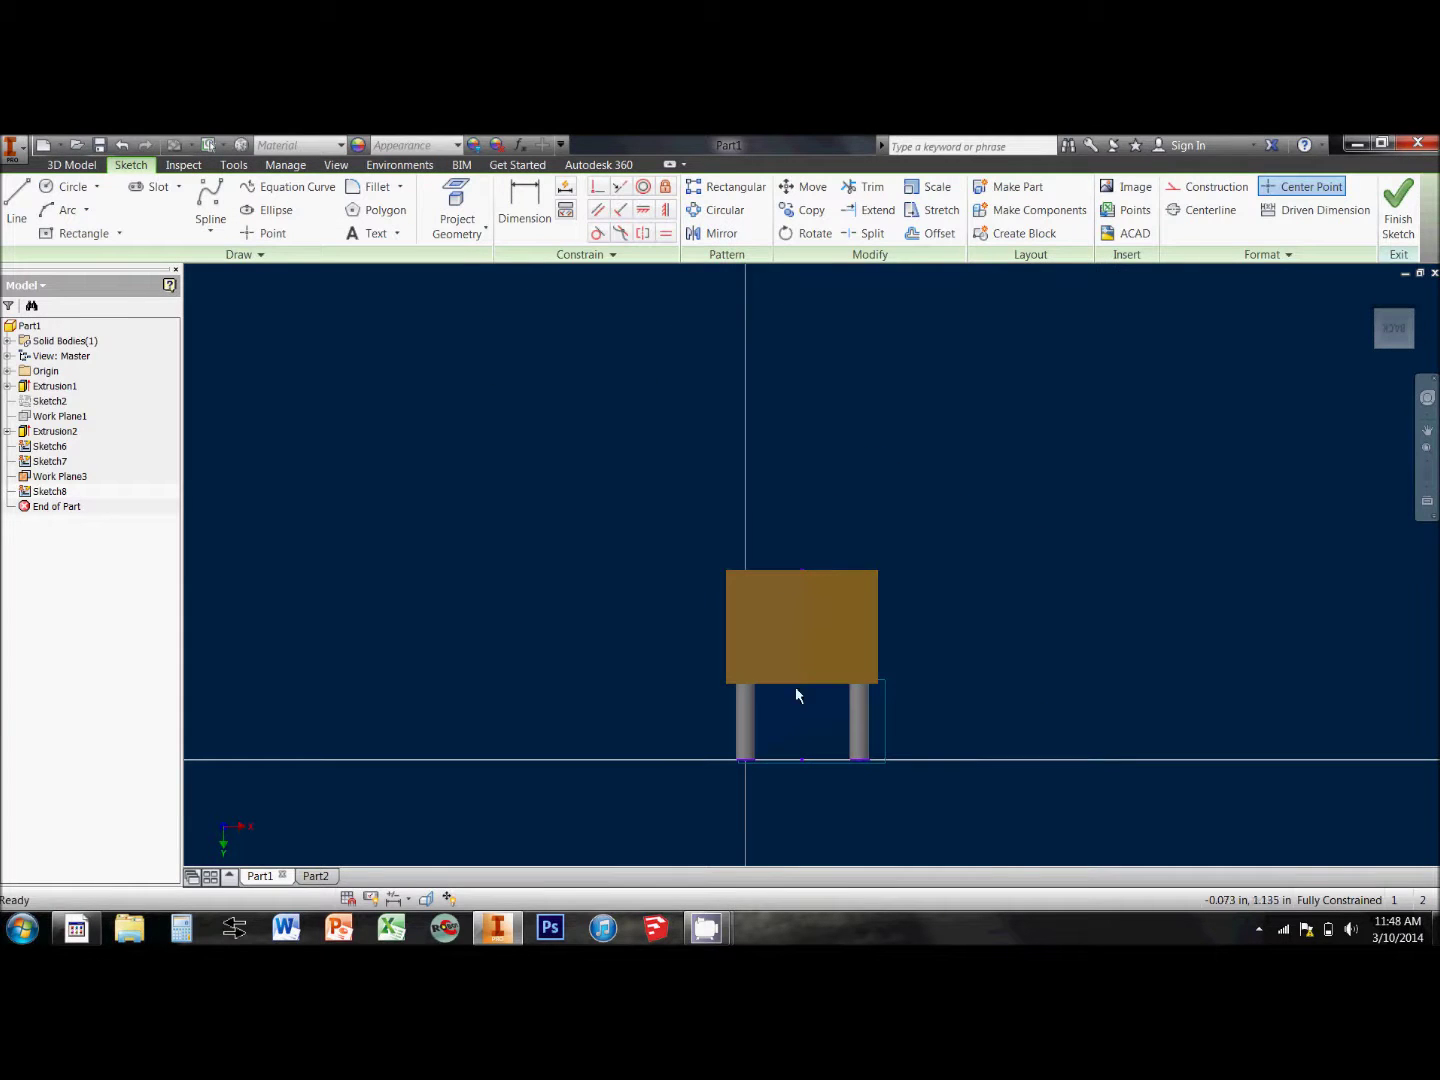
pyautogui.scroll(3, 788, 781)
pyautogui.moveTo(788, 781); pyautogui.dragTo(768, 598, button='middle')
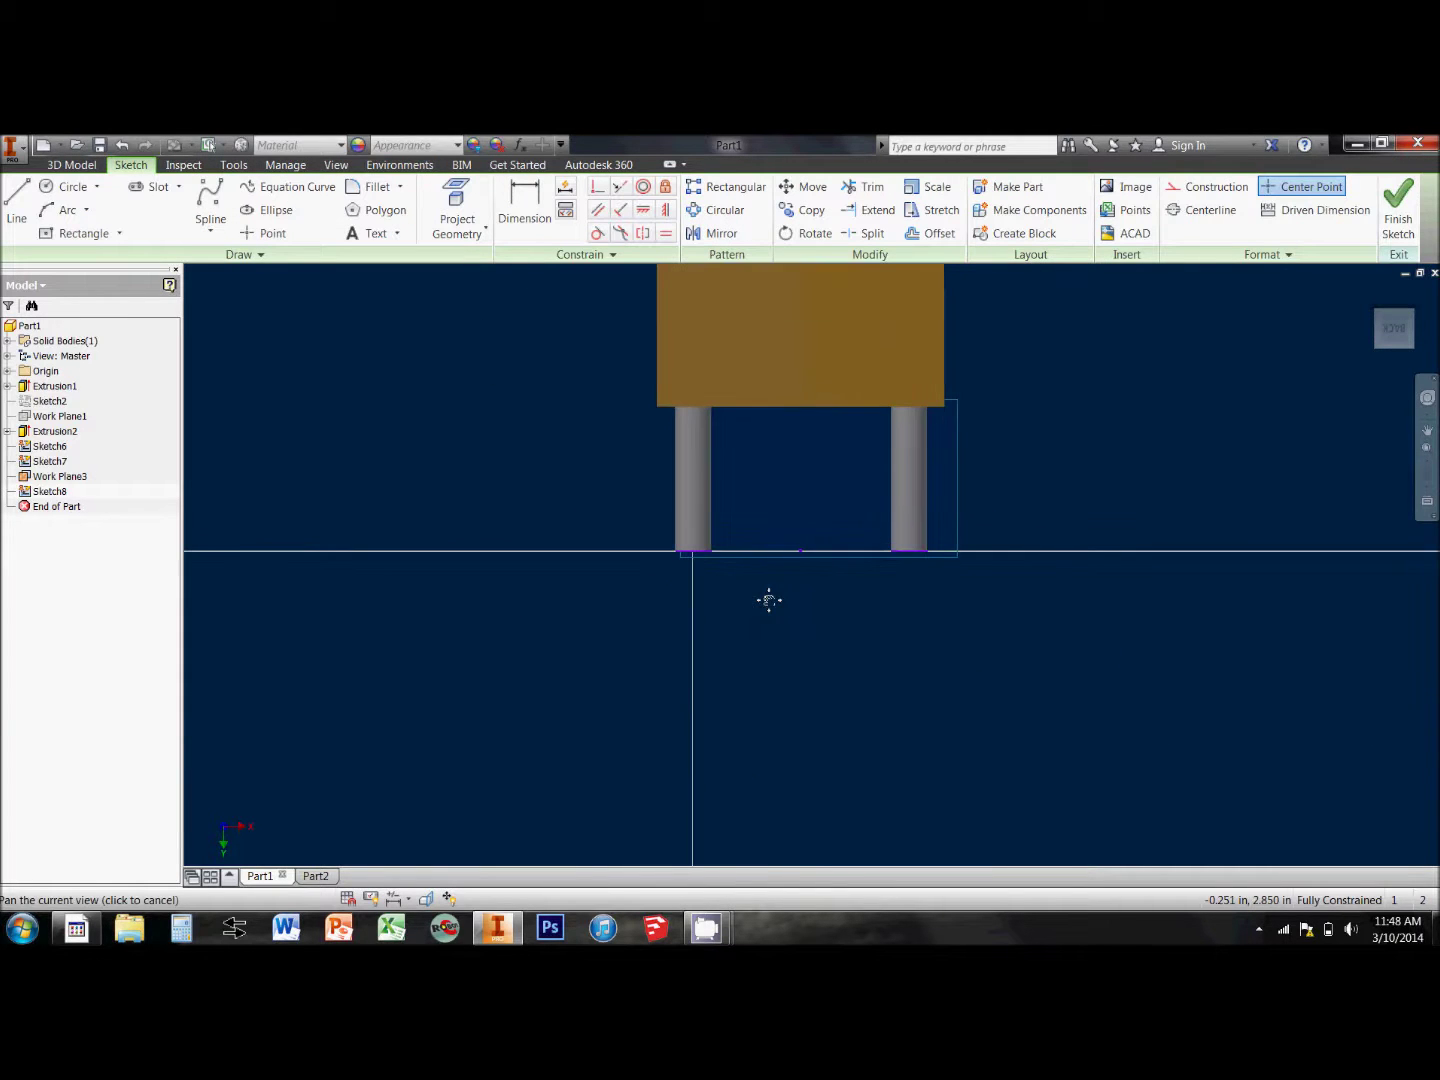
pyautogui.click(68, 209)
pyautogui.scroll(1, 518, 528)
pyautogui.click(520, 529)
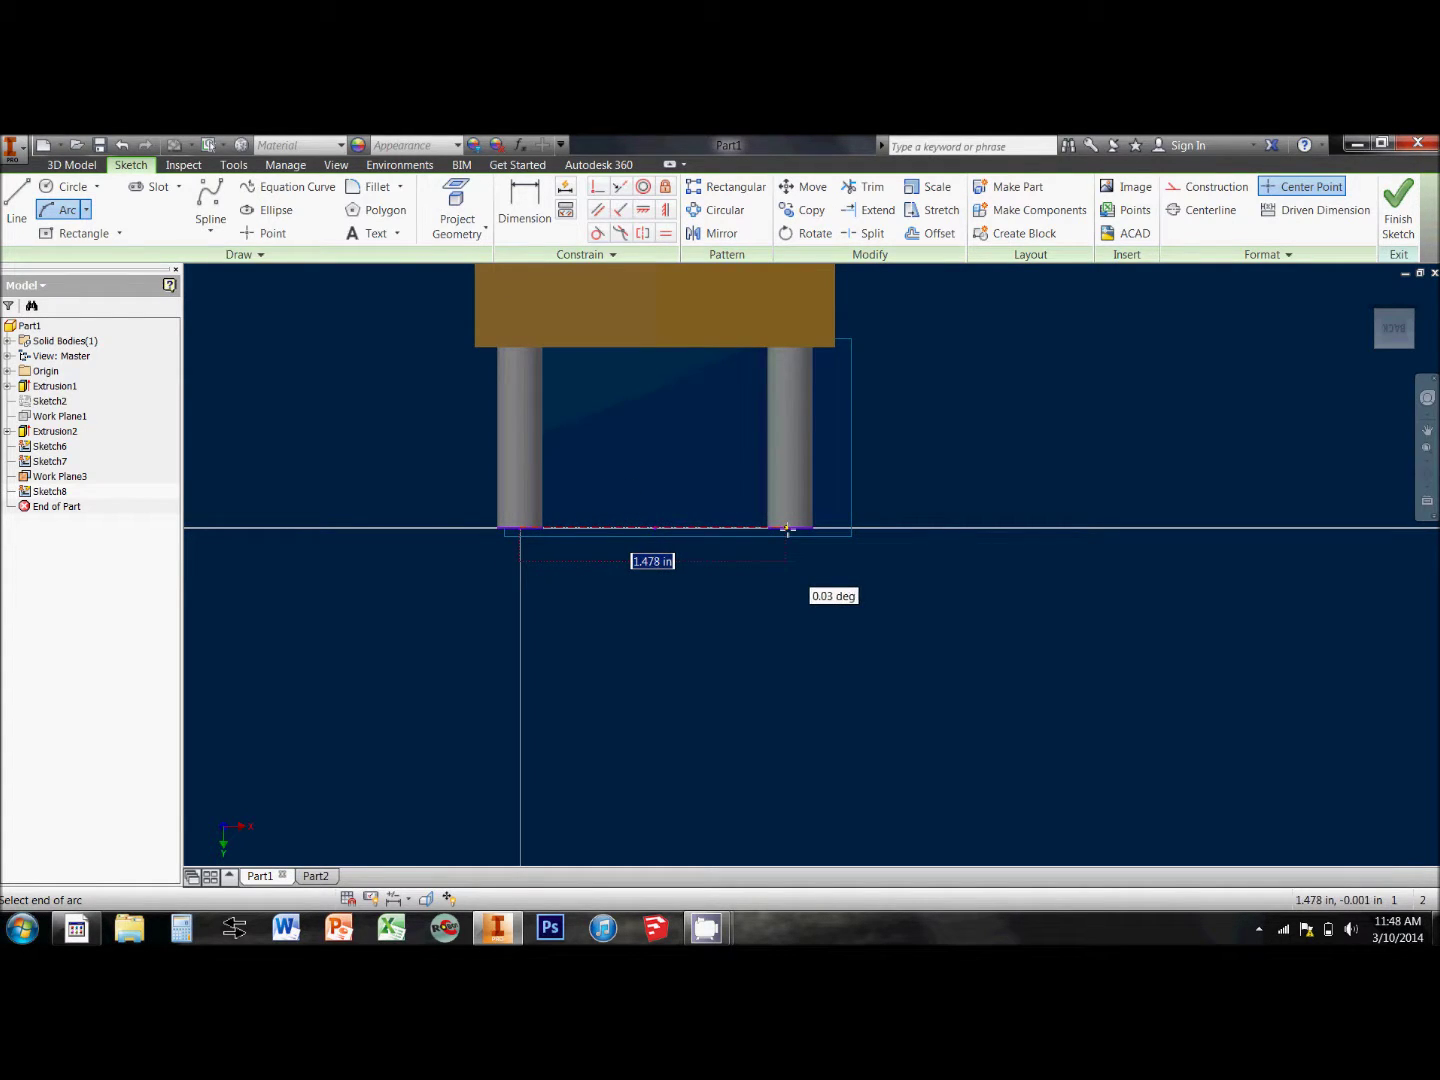
pyautogui.write('1.5')
pyautogui.press('Tab')
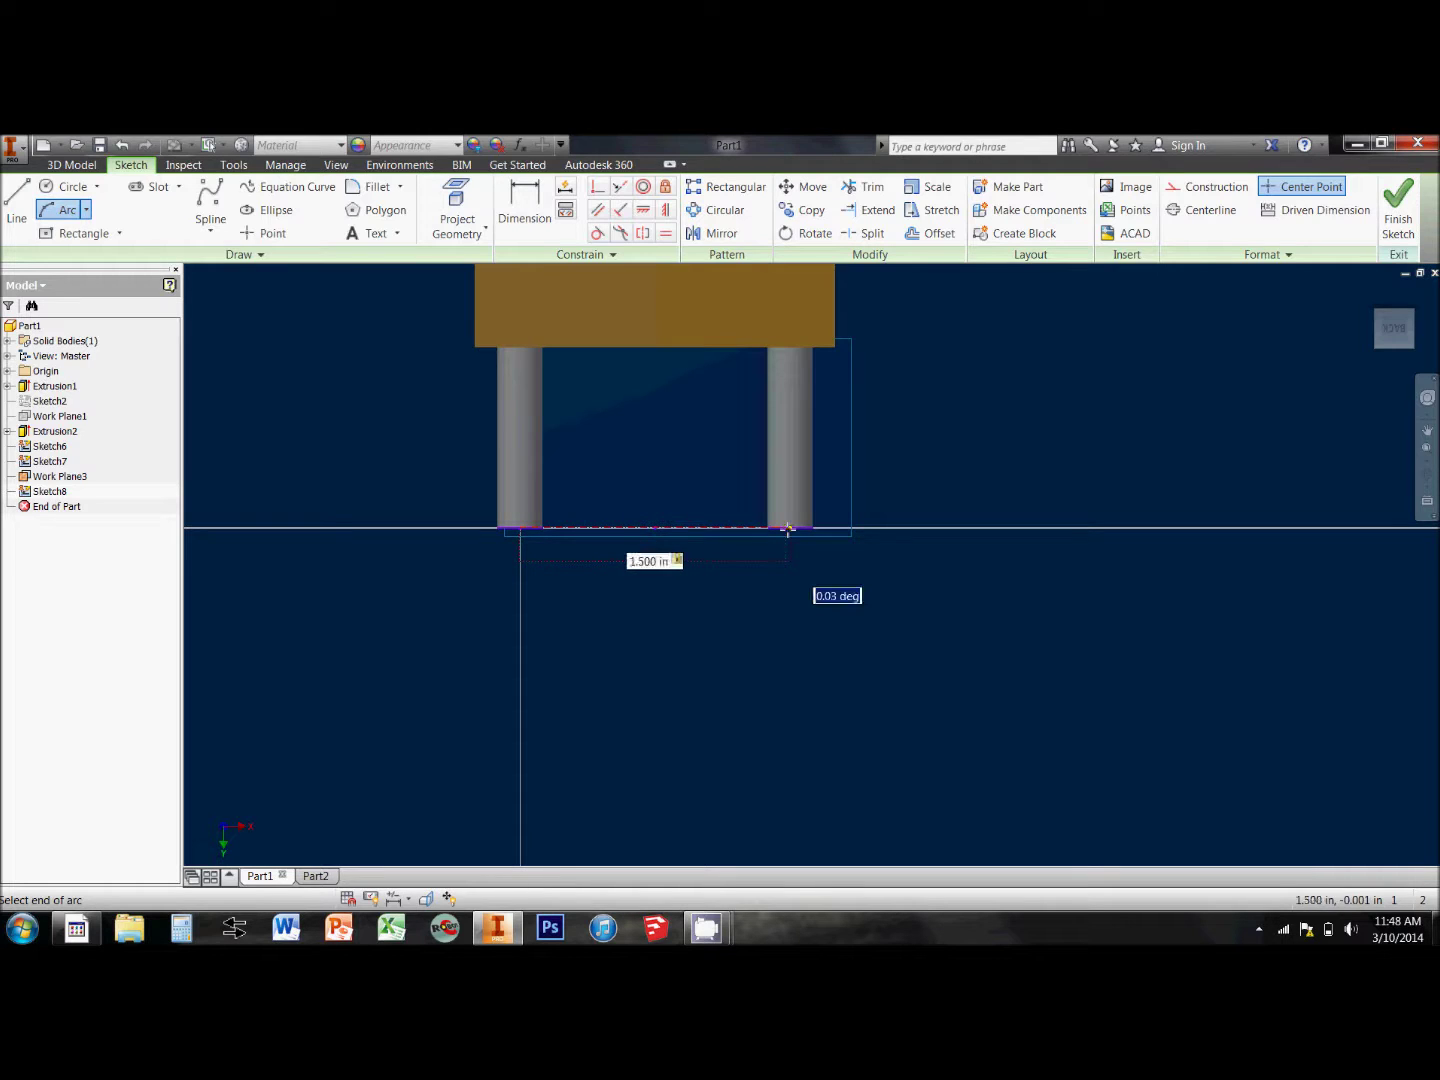
pyautogui.write('0')
pyautogui.press('Return')
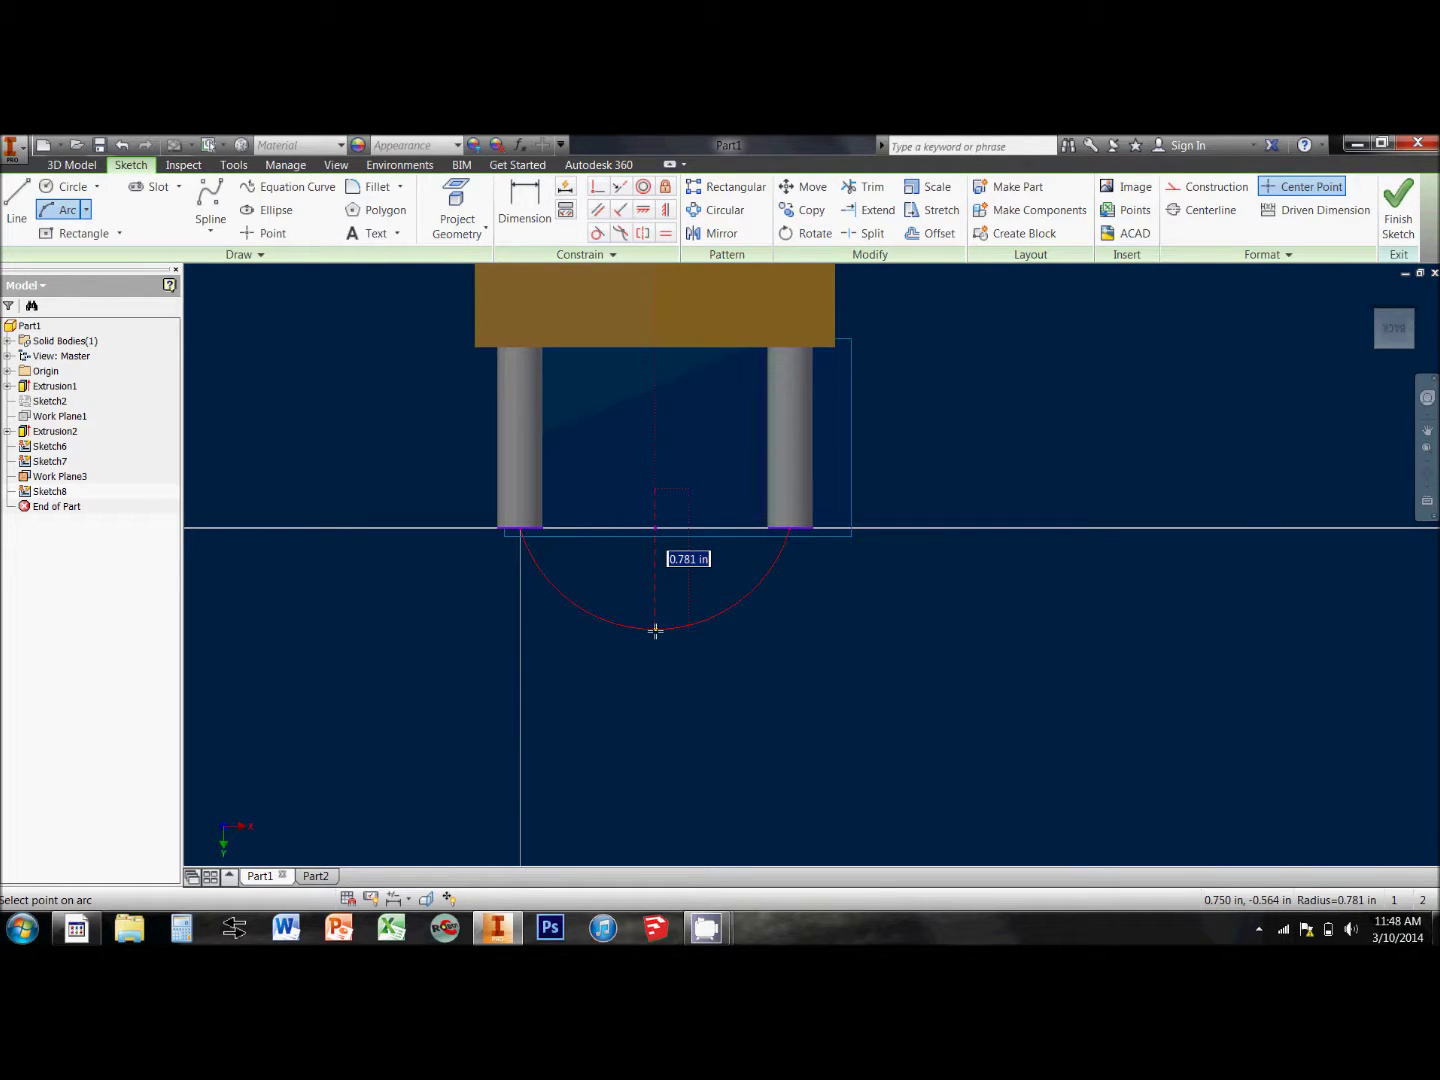
pyautogui.press('BackSpace')
pyautogui.press('Return')
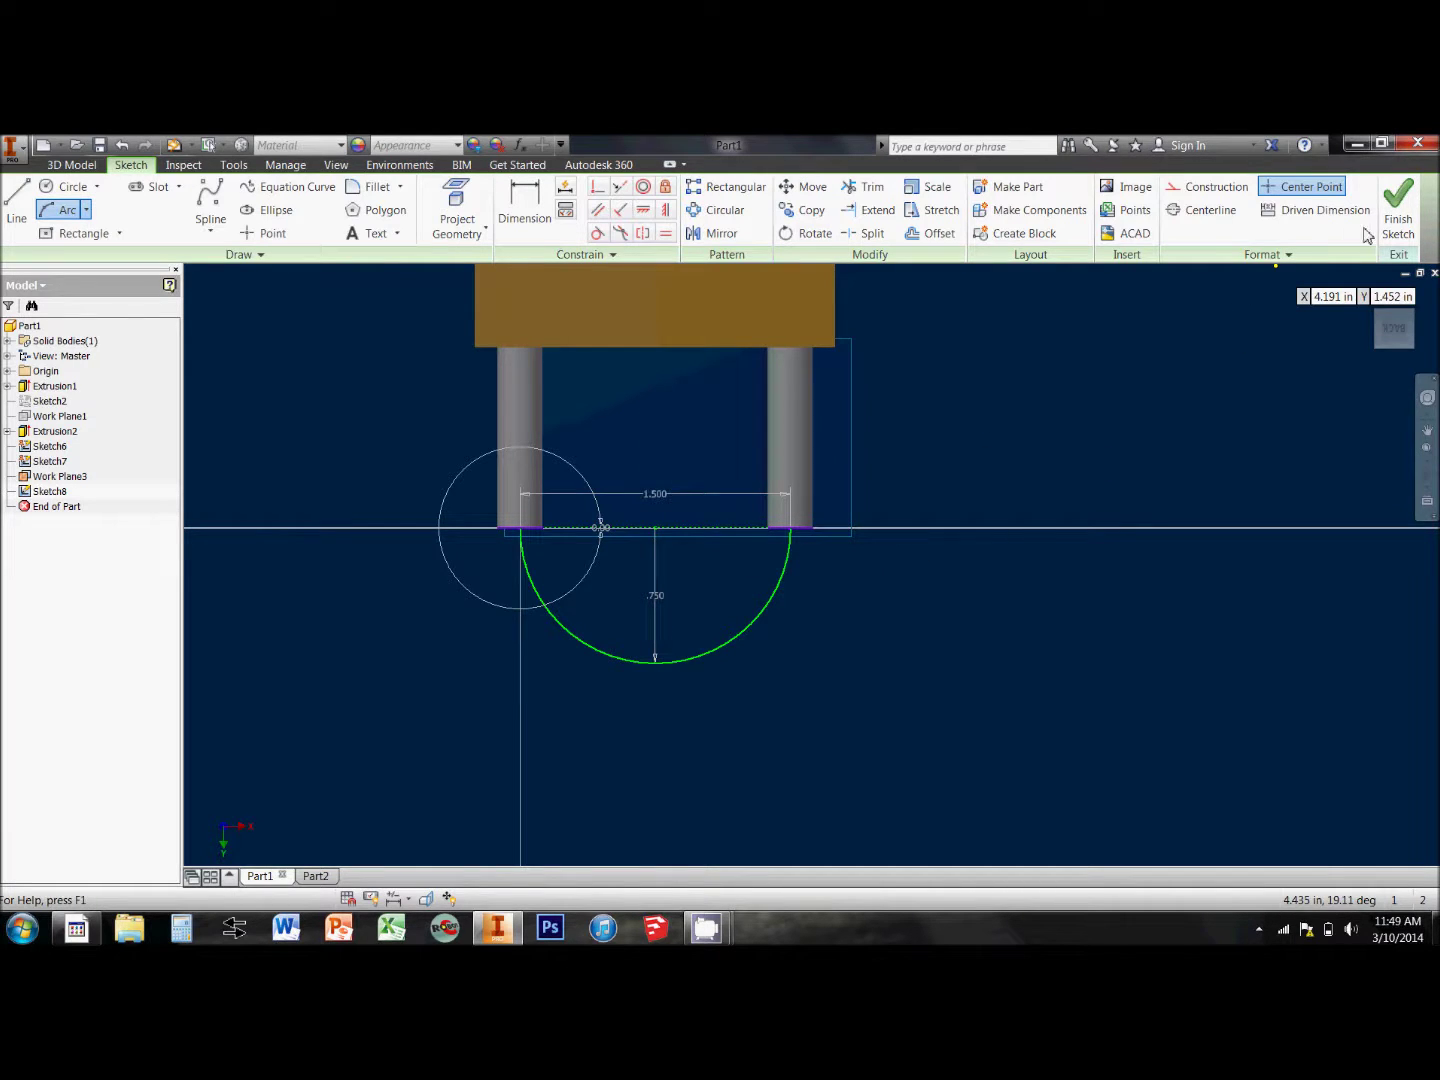
pyautogui.click(1398, 208)
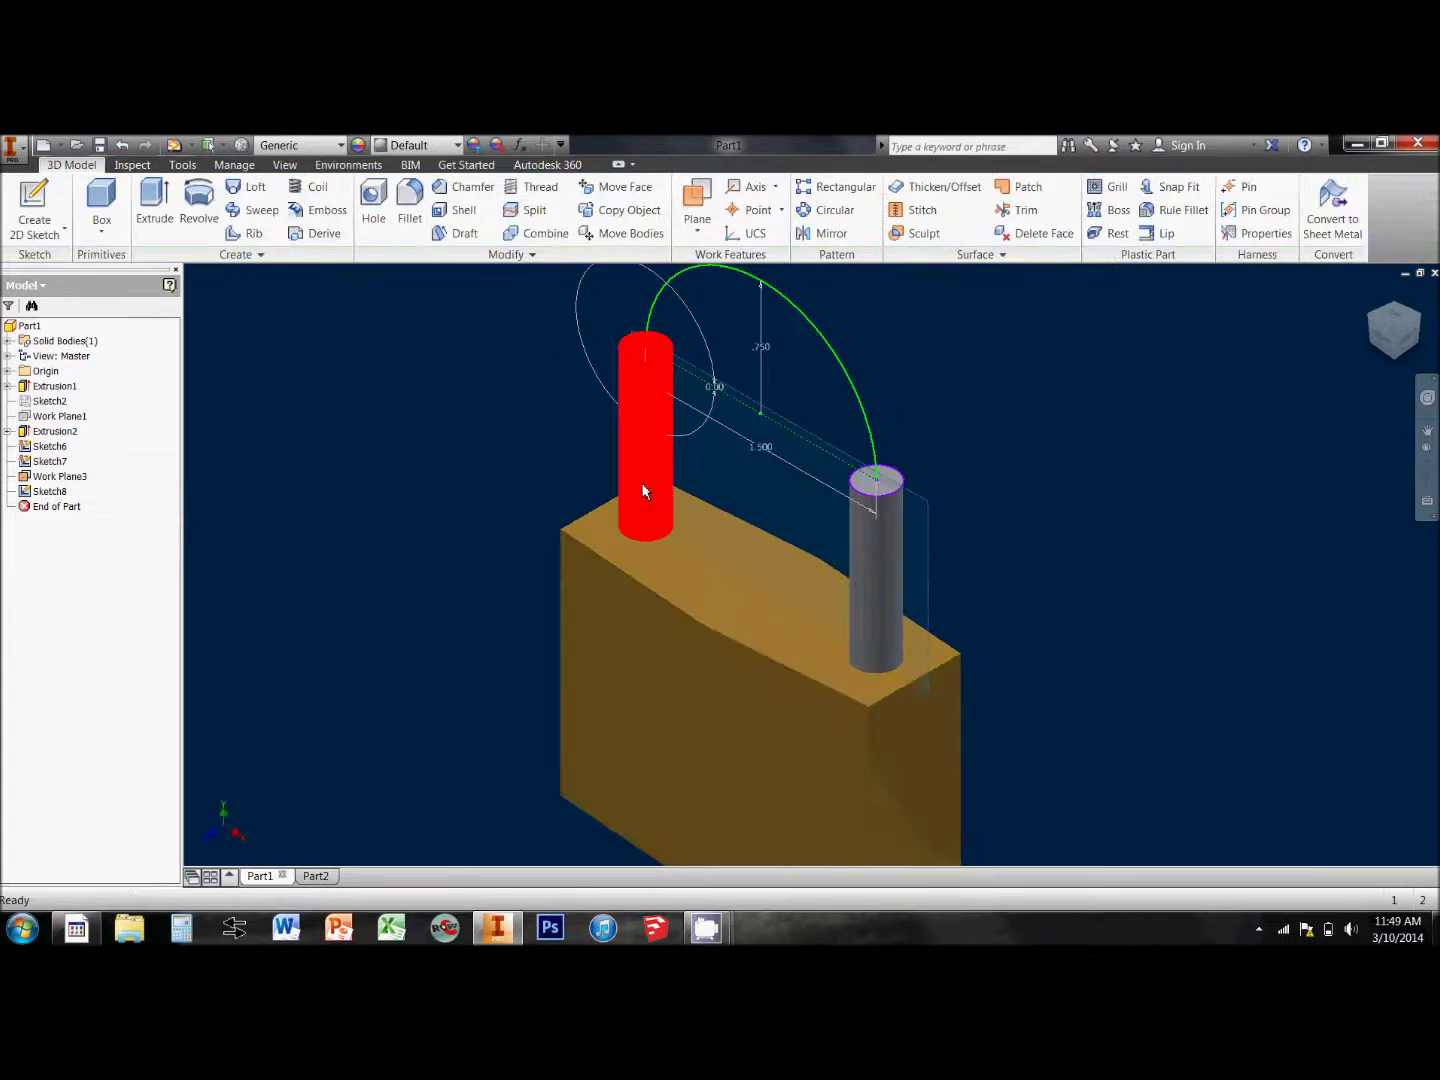
pyautogui.moveTo(641, 482); pyautogui.dragTo(458, 517, button='middle')
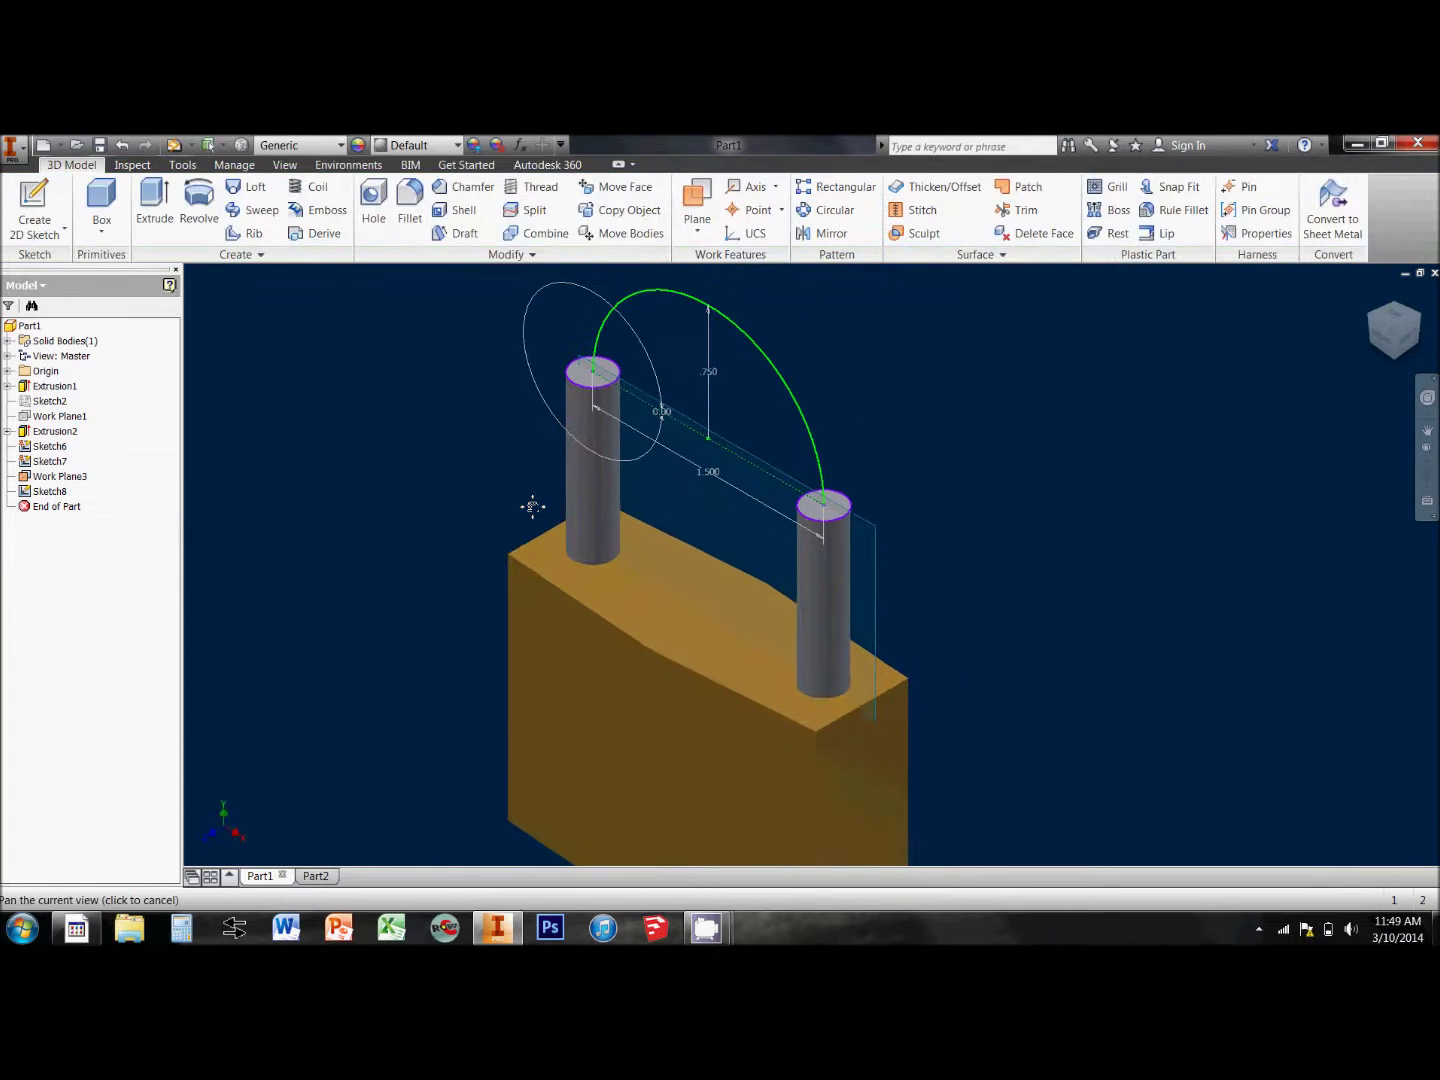
# Sweep the left post's top circle along the Sketch8 arc into the Sweep1 shackle
pyautogui.click(254, 209)
pyautogui.click(538, 396)
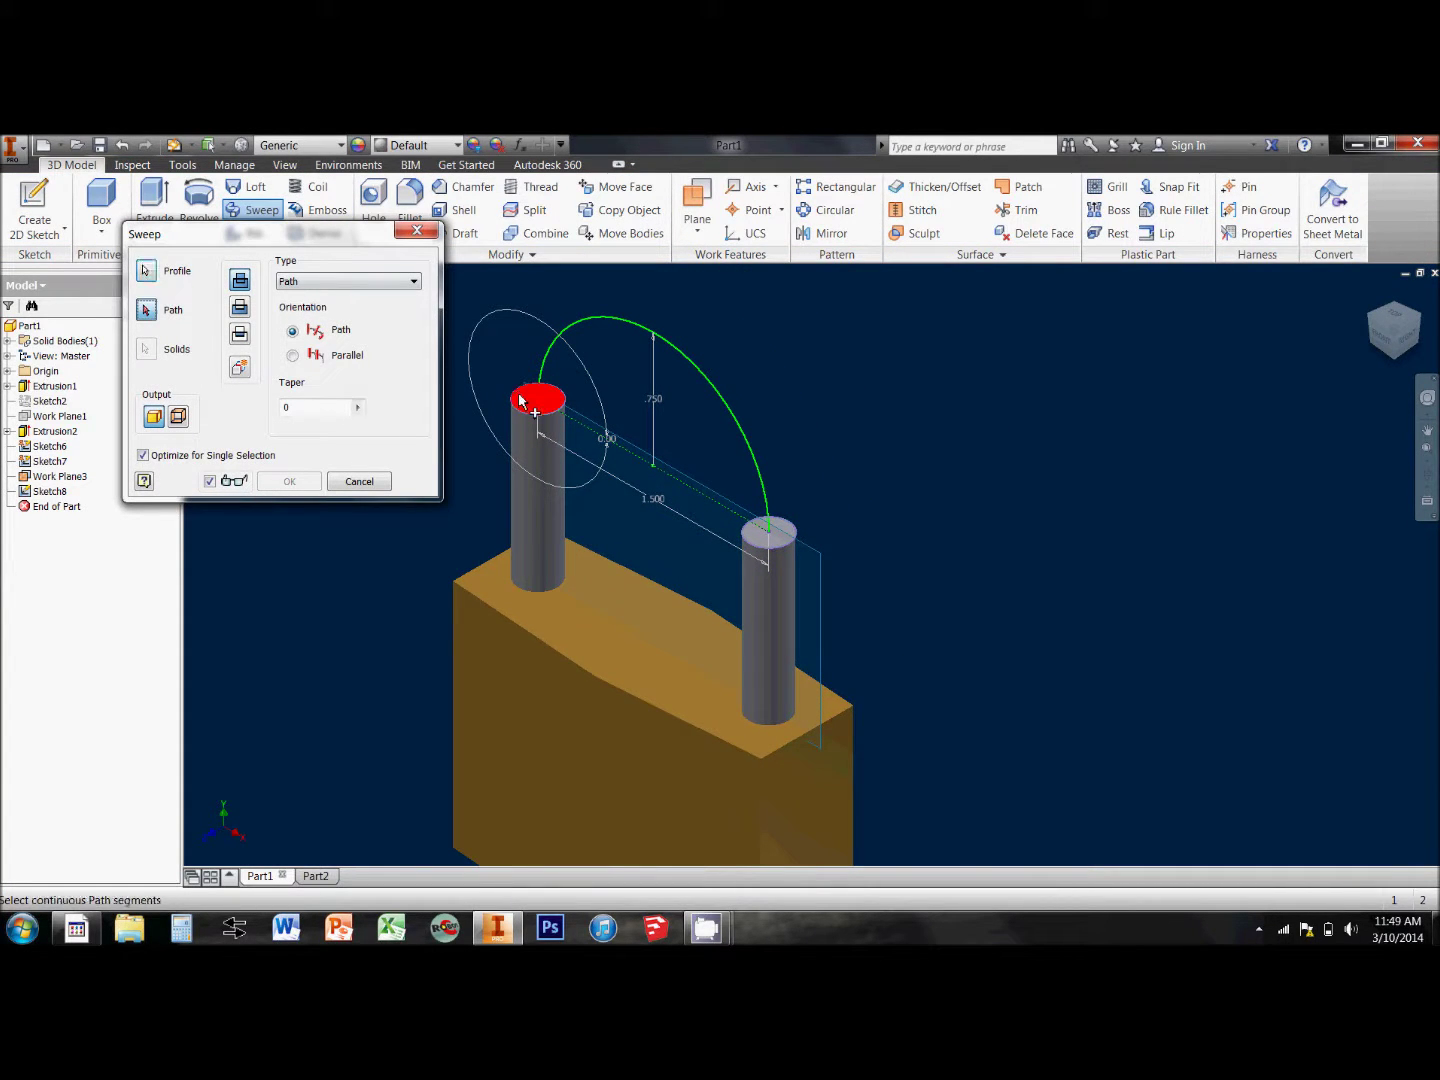
pyautogui.click(537, 380)
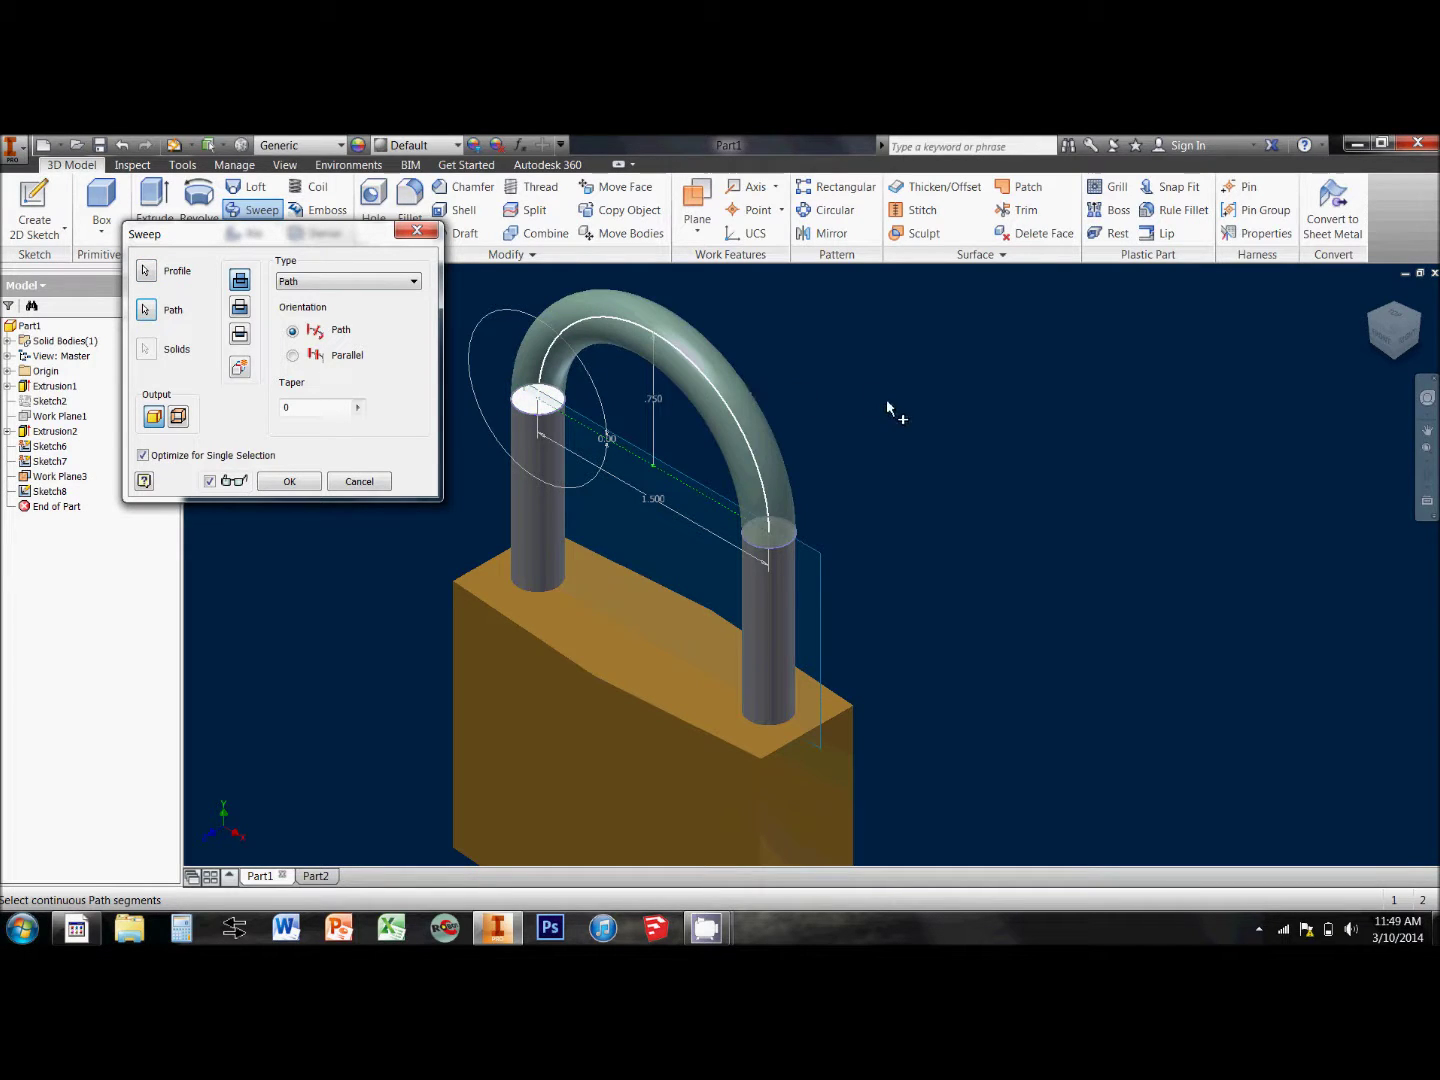
pyautogui.click(290, 482)
pyautogui.scroll(-5, 386, 450)
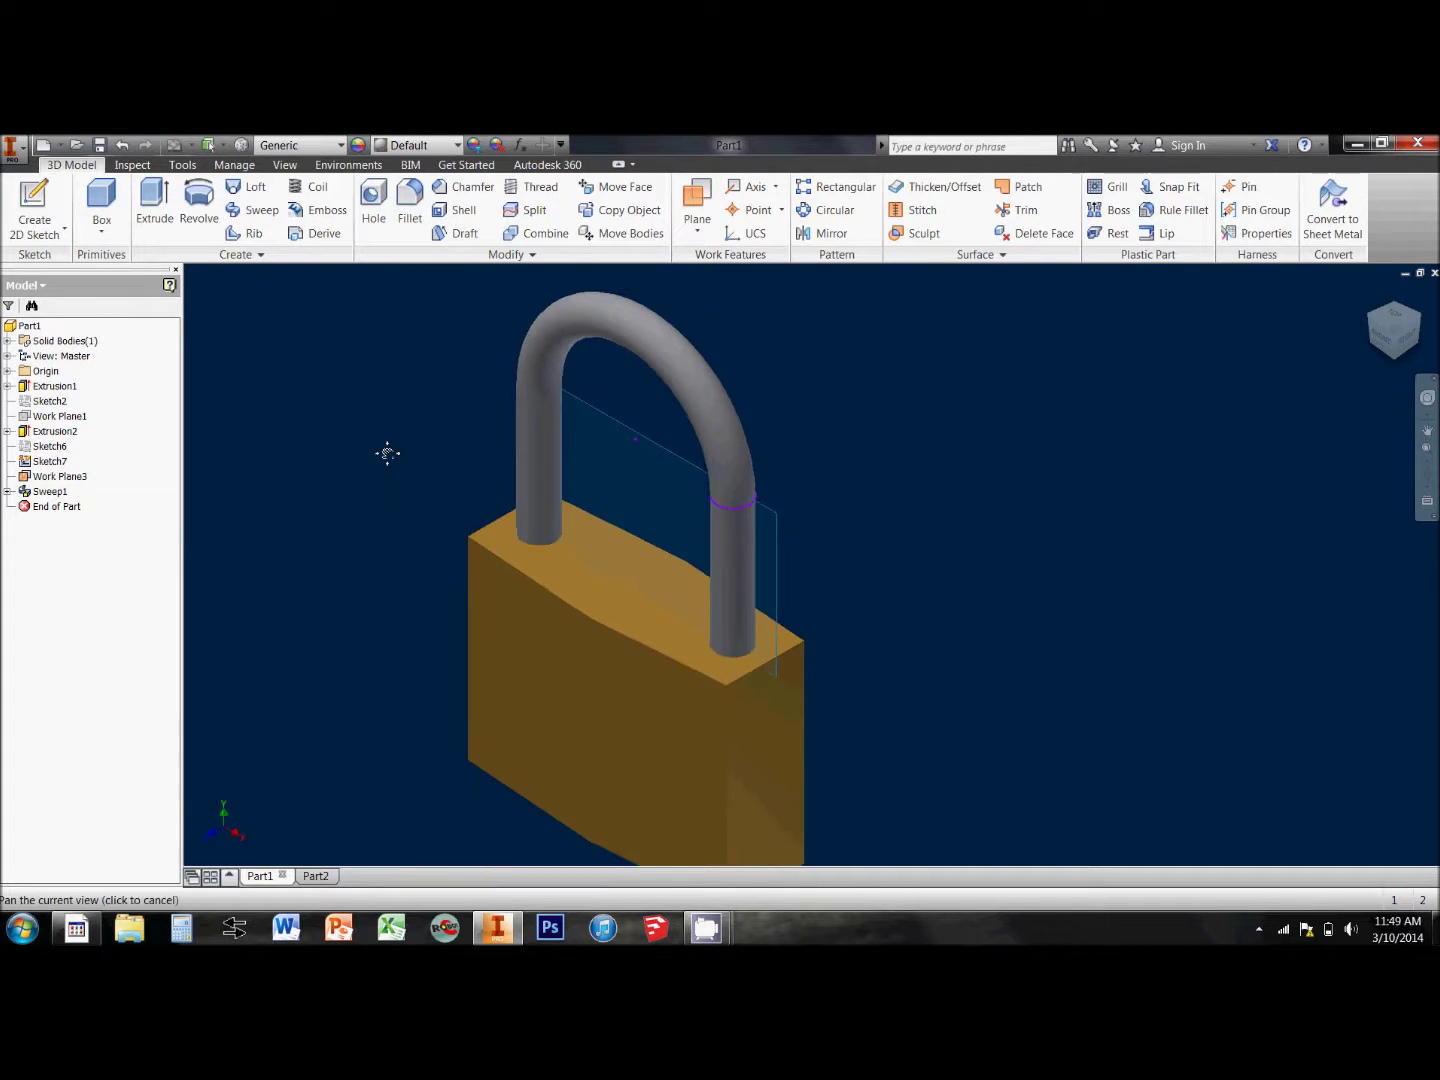